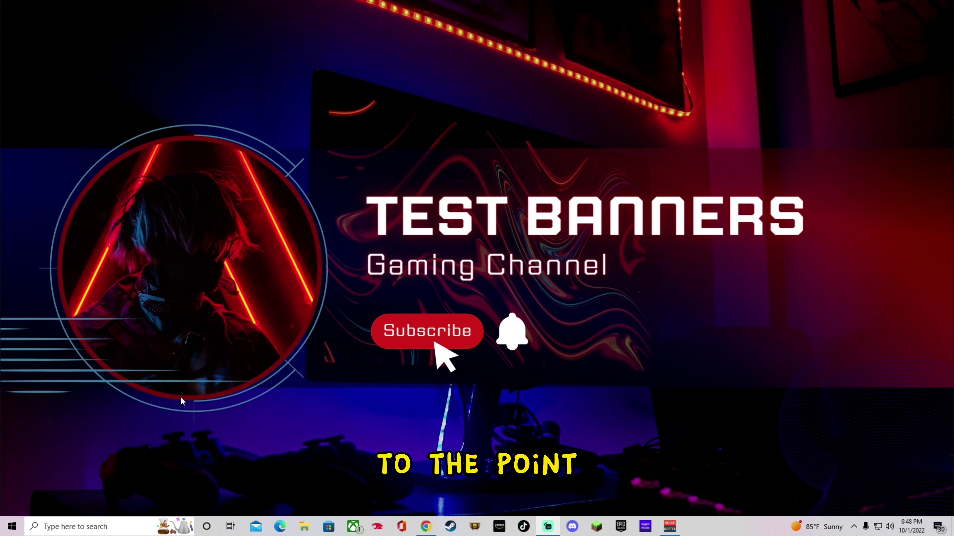
Exit the full-screen preview so the TEST BANNERS YouTube banner is back in the editor
click(176, 396)
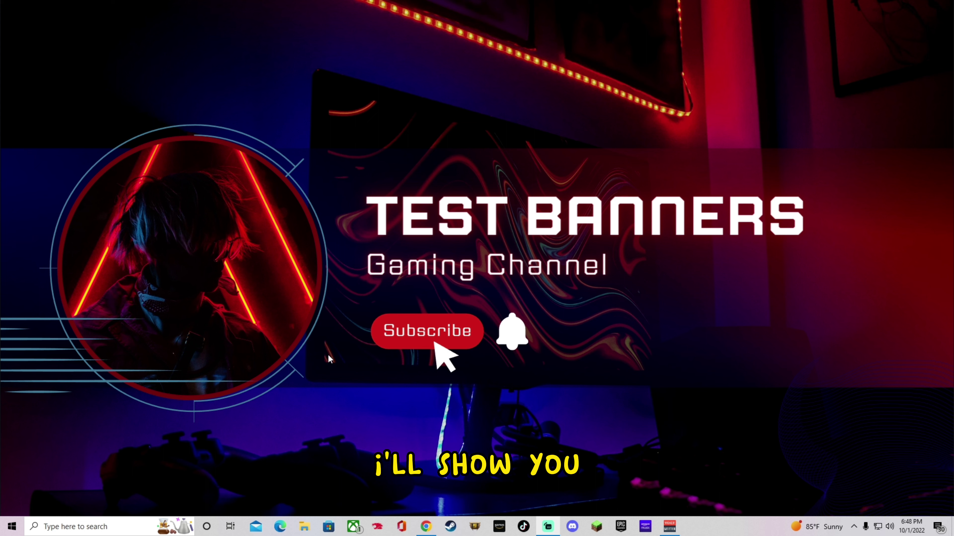
click(390, 344)
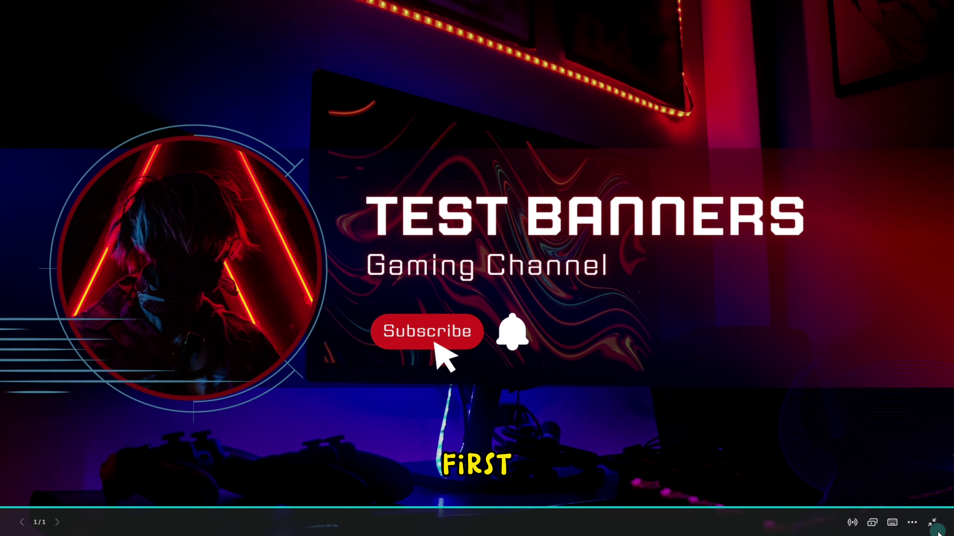
click(936, 527)
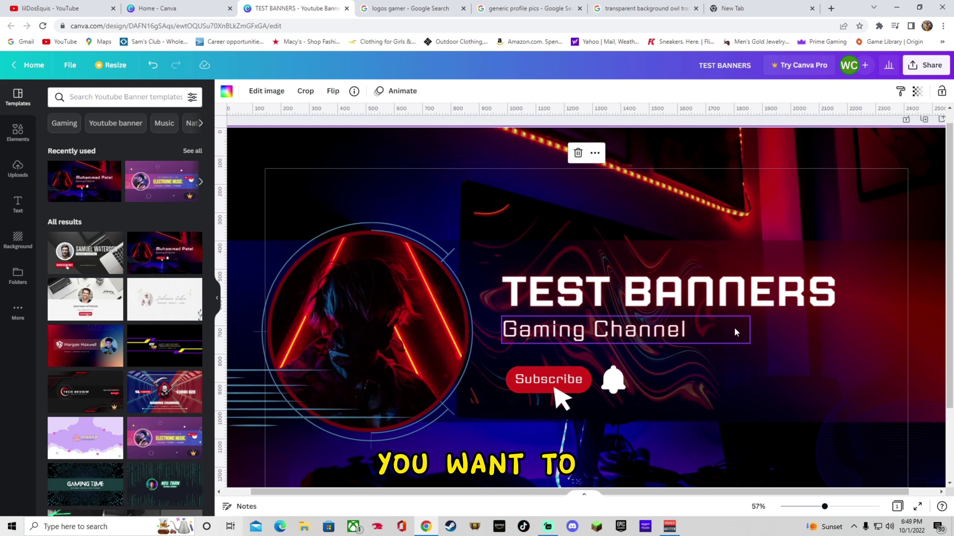
Google 'canva' from the new tab and open the canva.com home page
click(747, 8)
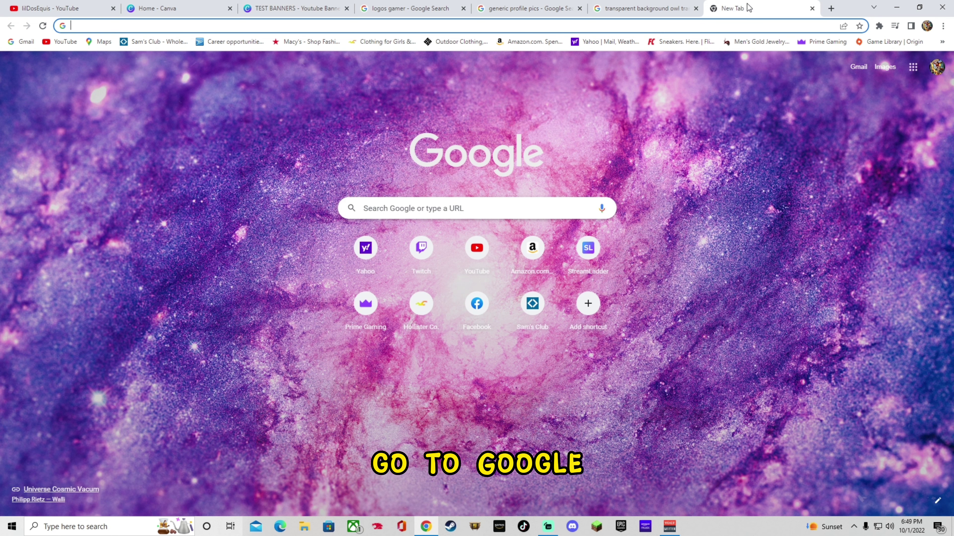
click(484, 210)
text(c)
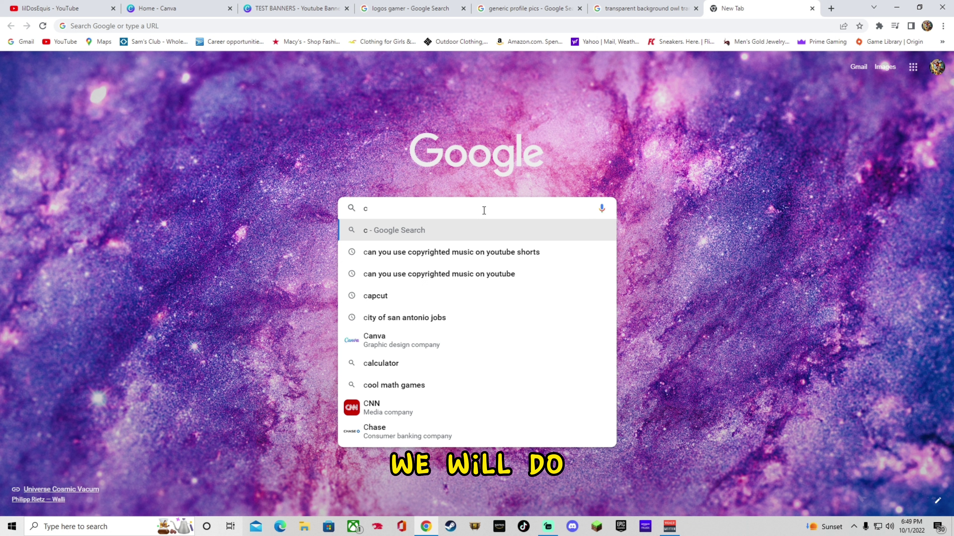
text(anva)
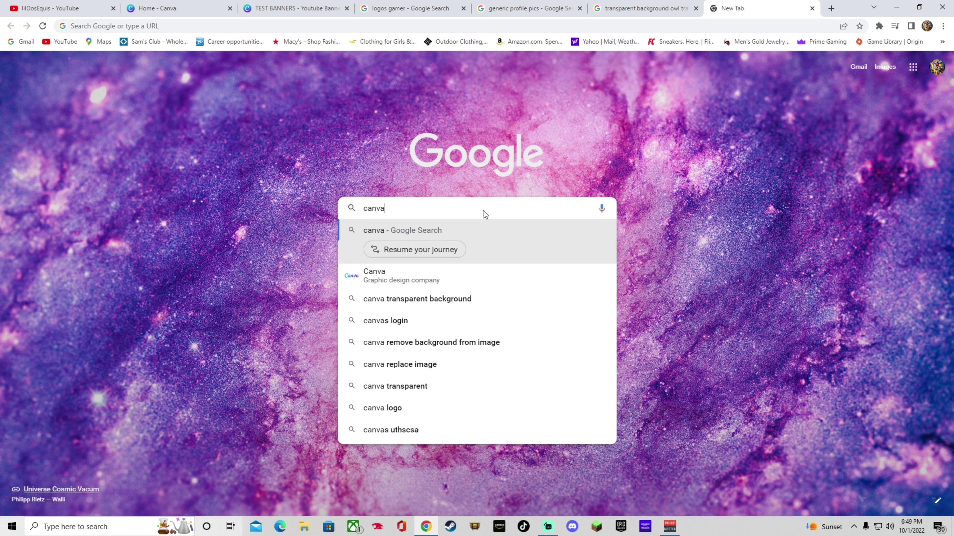
key(Return)
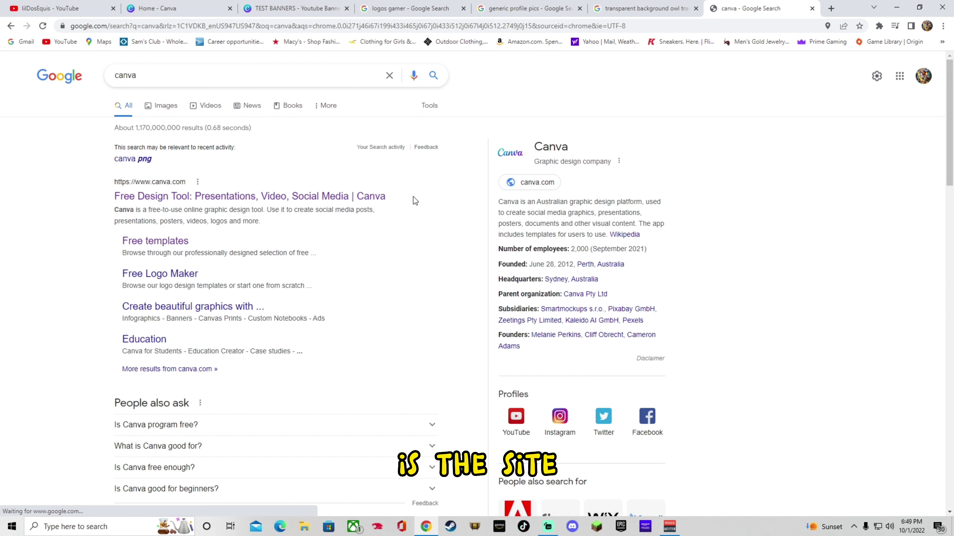
click(195, 199)
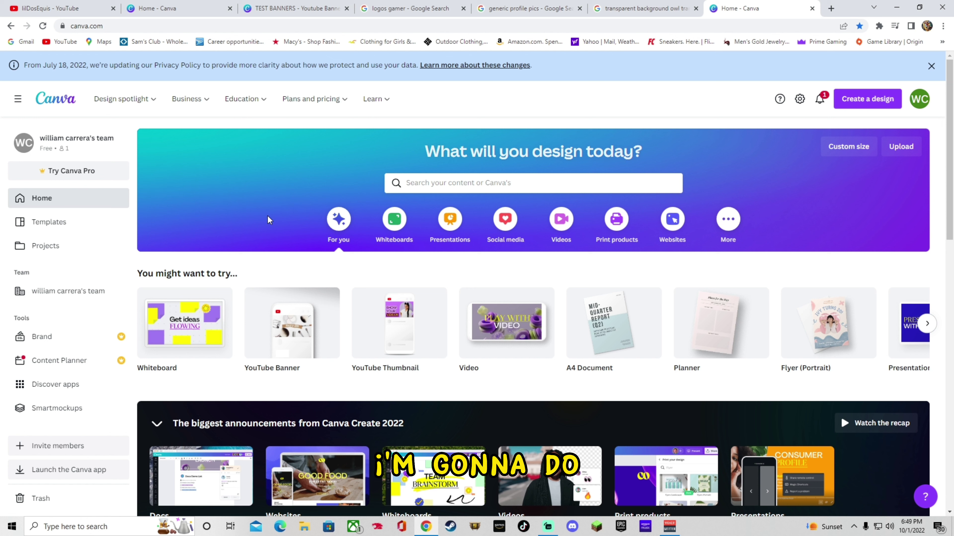
Search Canva's templates for 'youtube banner' using the YouTube Banner suggestion
mouse_move(263, 331)
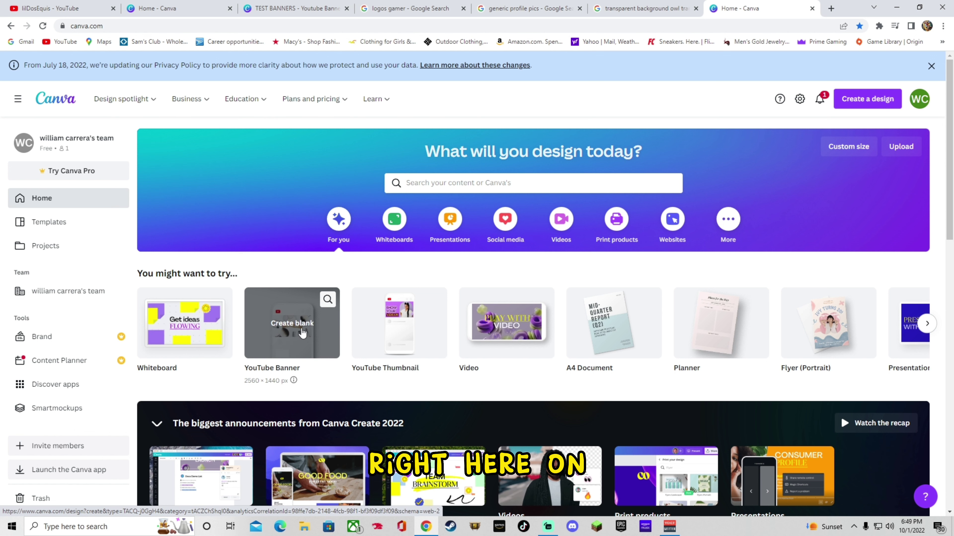
click(514, 181)
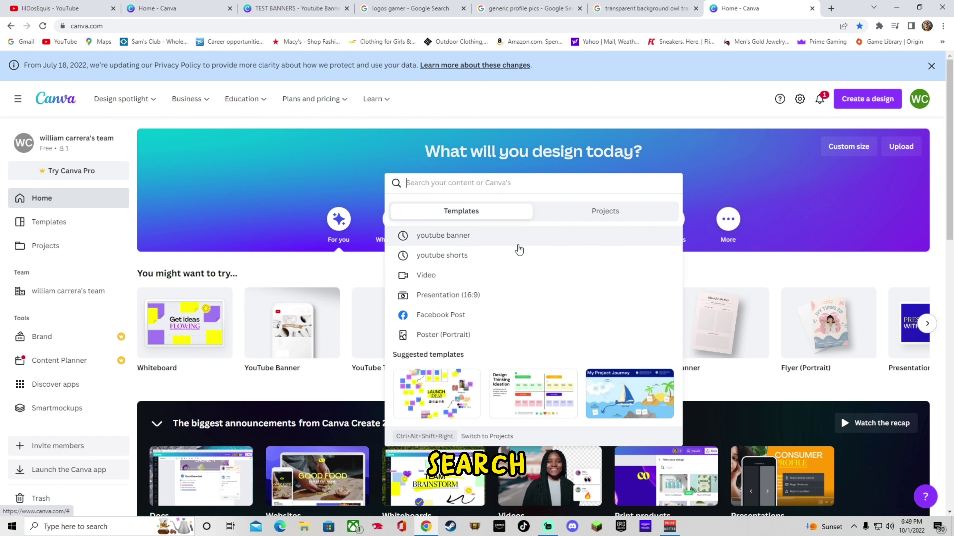
text(youtube banner)
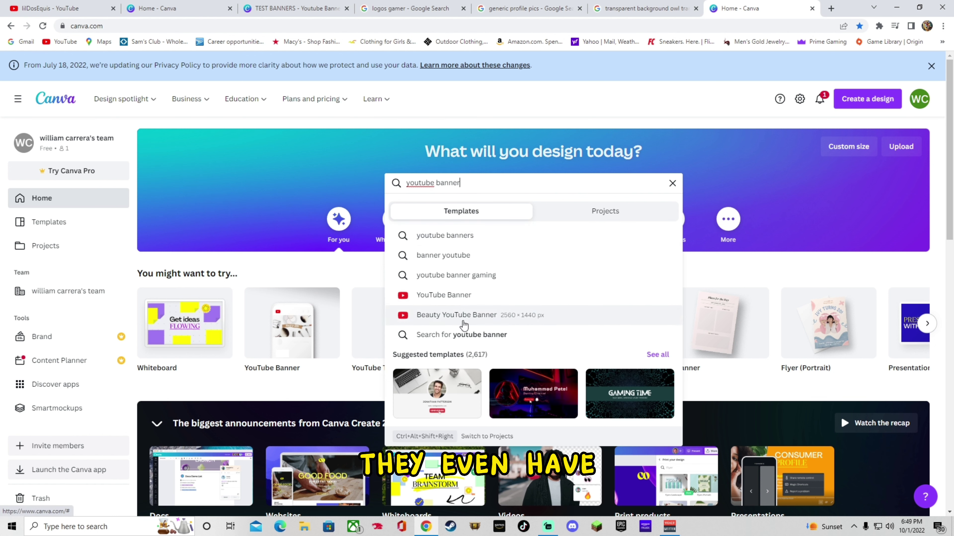
click(438, 296)
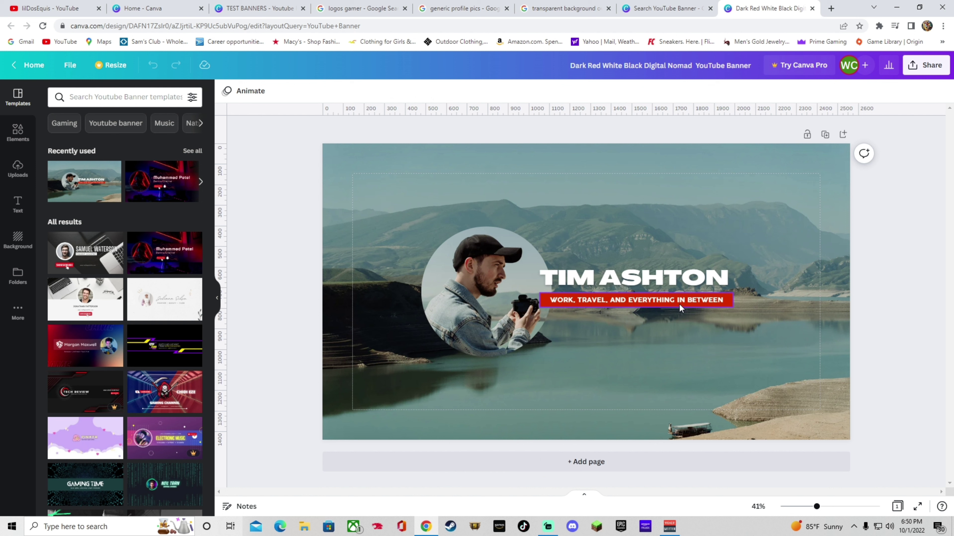
Copy the black suit-and-tie silhouette from the 'generic profile pics' Google Images results
click(477, 293)
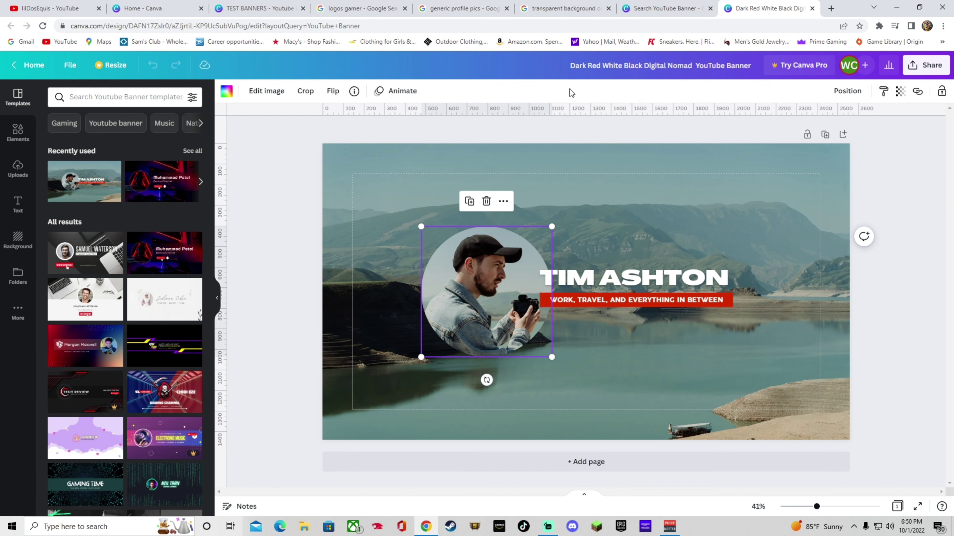
click(467, 9)
right_click(609, 200)
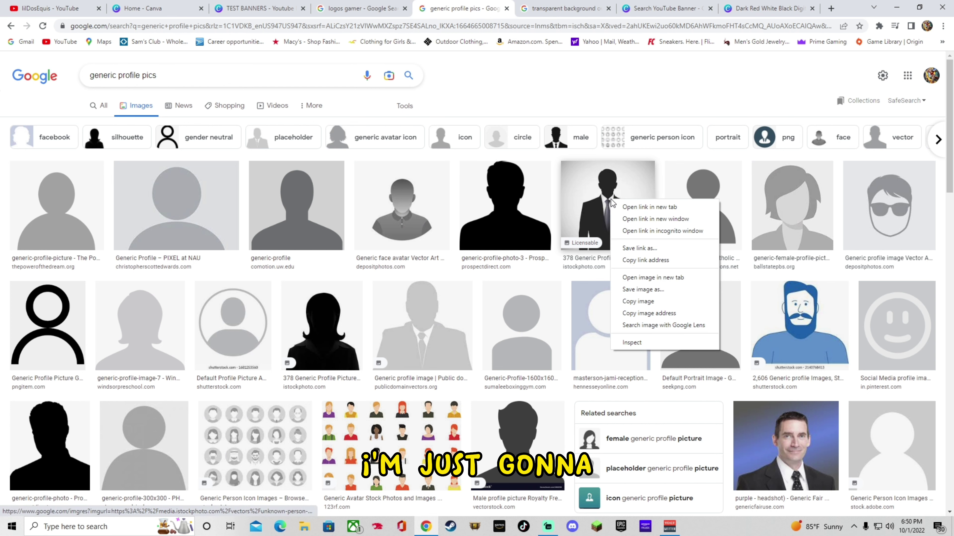
click(649, 302)
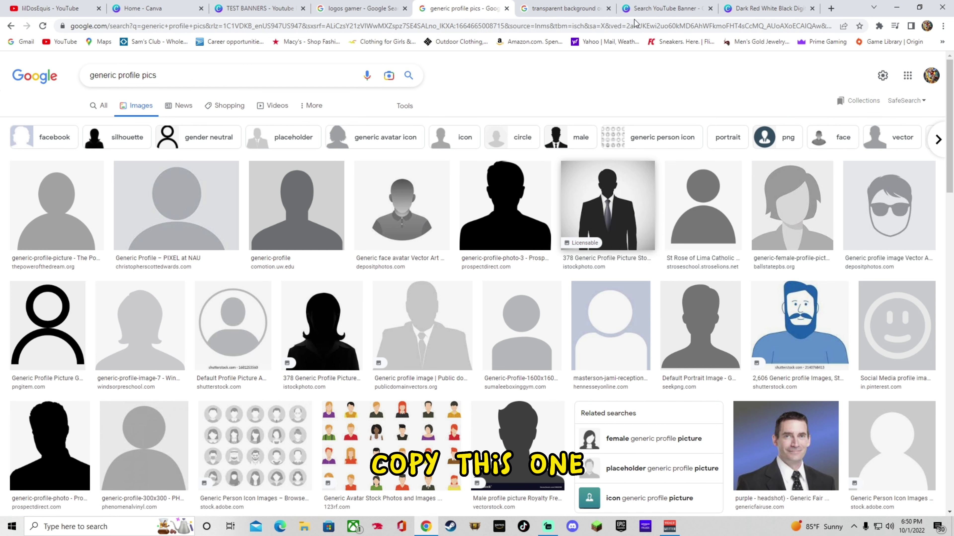
Paste the silhouette into the banner, shrink it to 596x596, and drop it into the circle frame
click(751, 8)
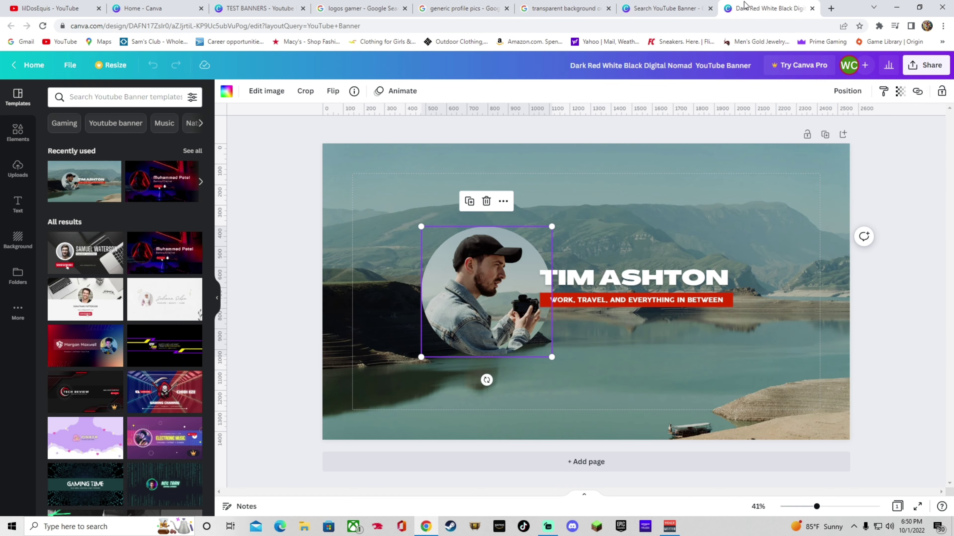
right_click(479, 269)
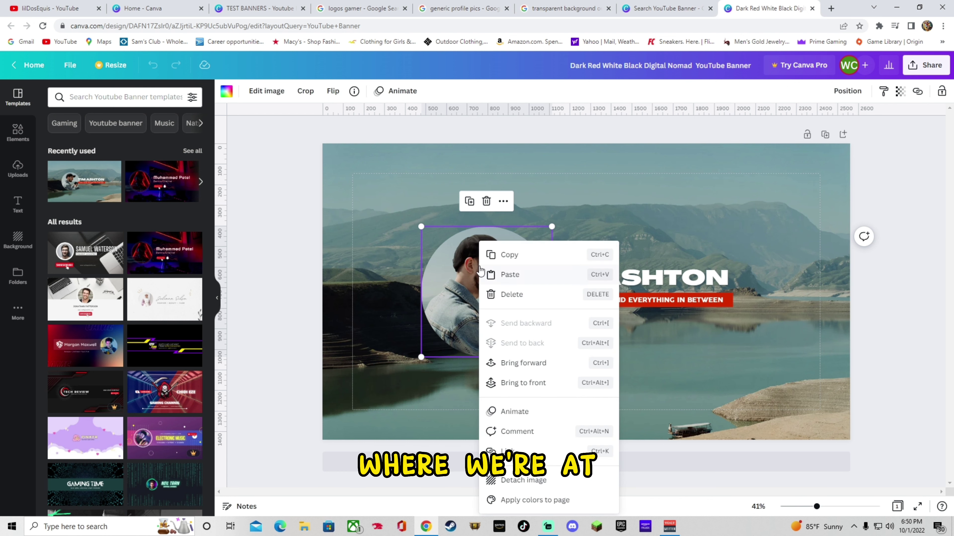
click(513, 274)
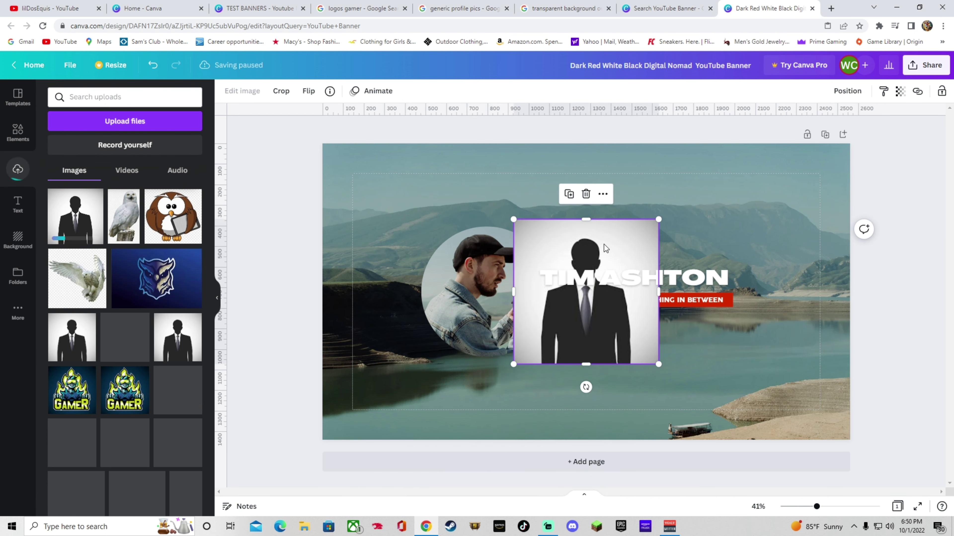
drag(587, 235, 641, 200)
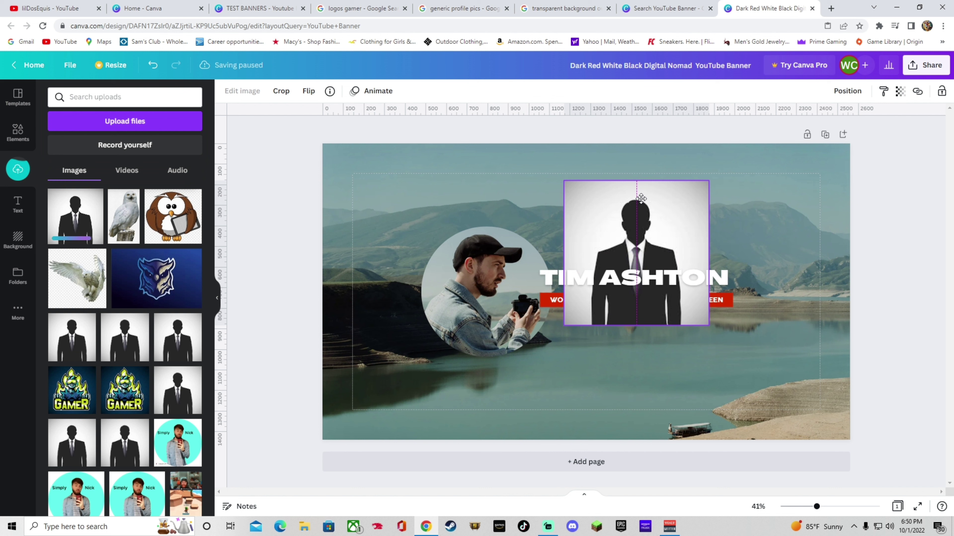
drag(564, 182, 588, 208)
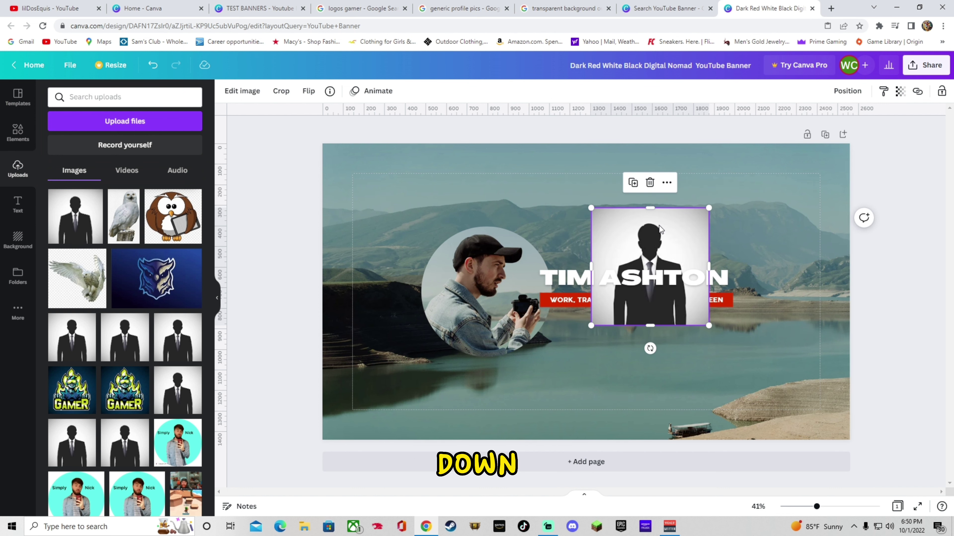
drag(656, 217, 488, 261)
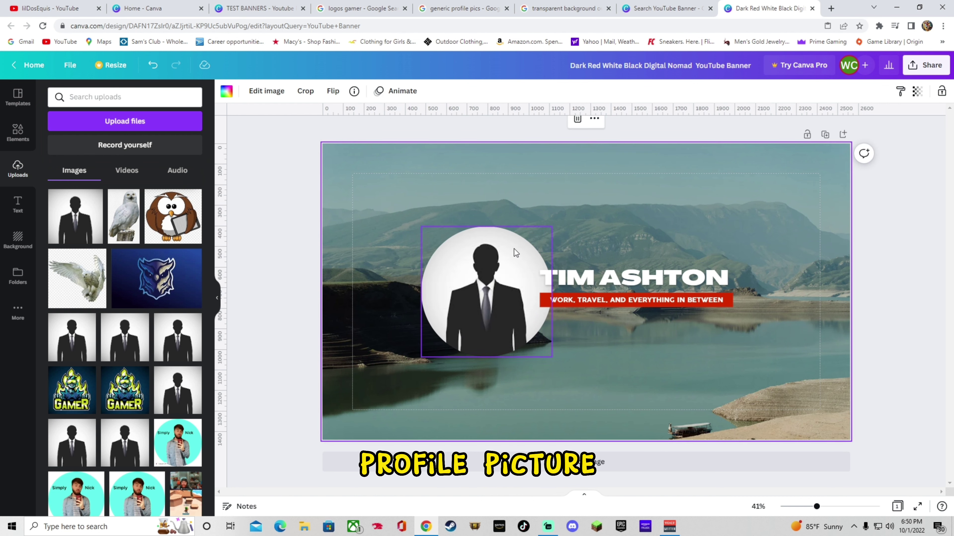
click(592, 274)
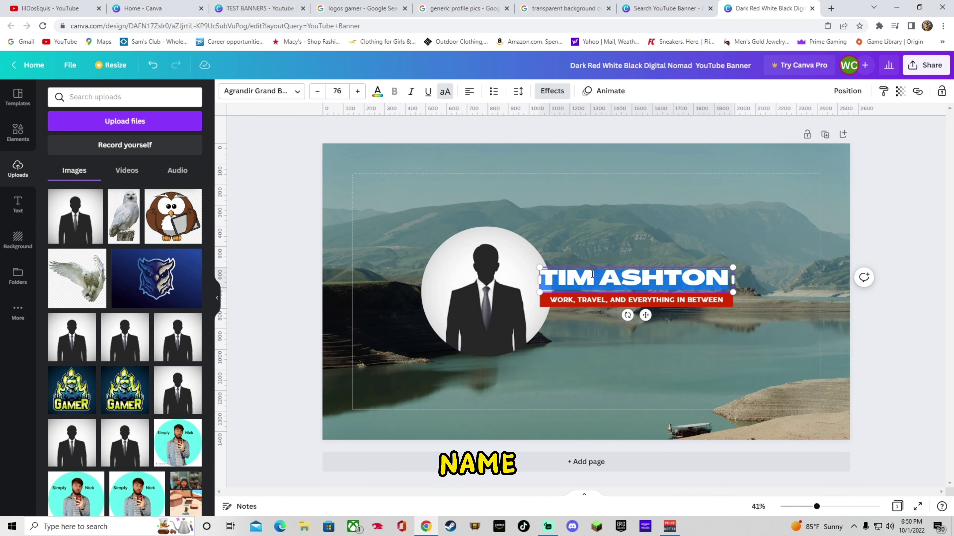
text(M)
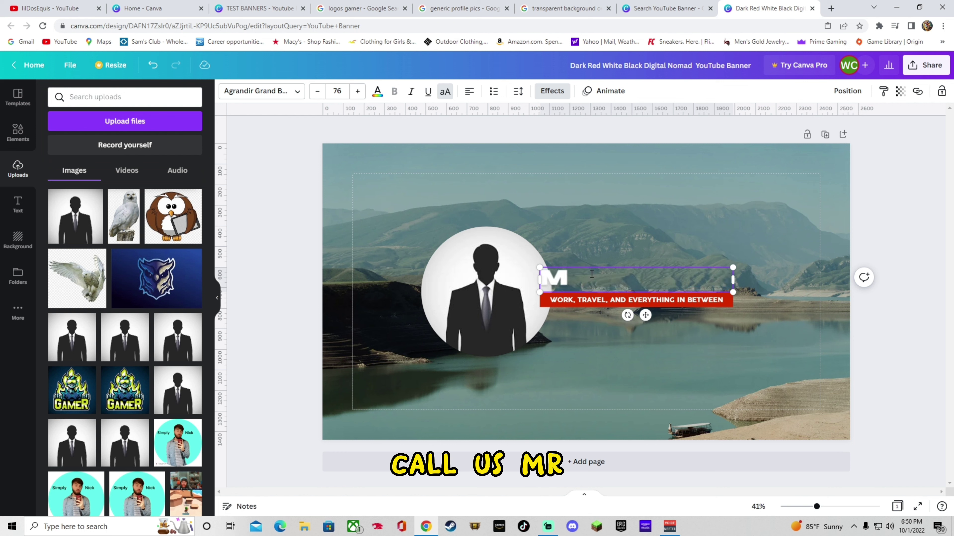
text(RS)
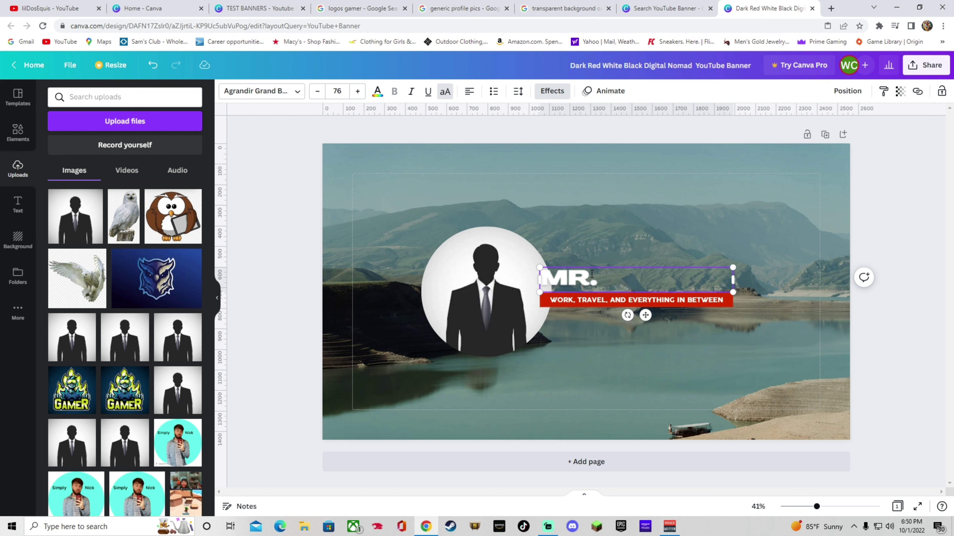
text(NOP)
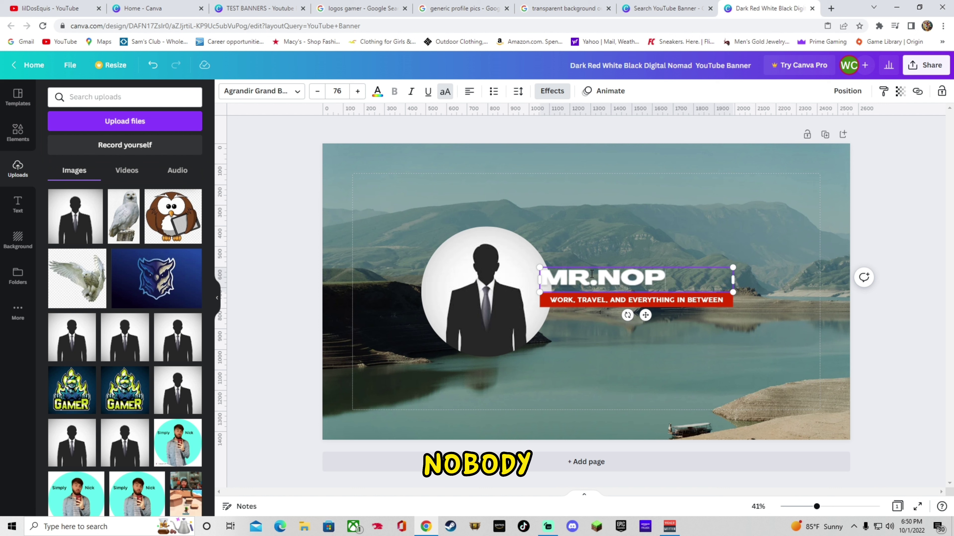
key(BackSpace)
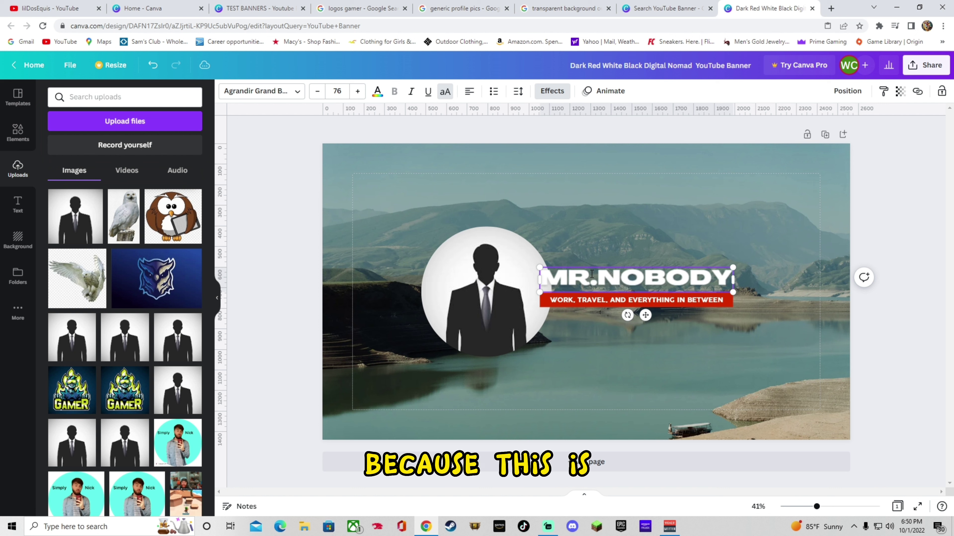
click(633, 242)
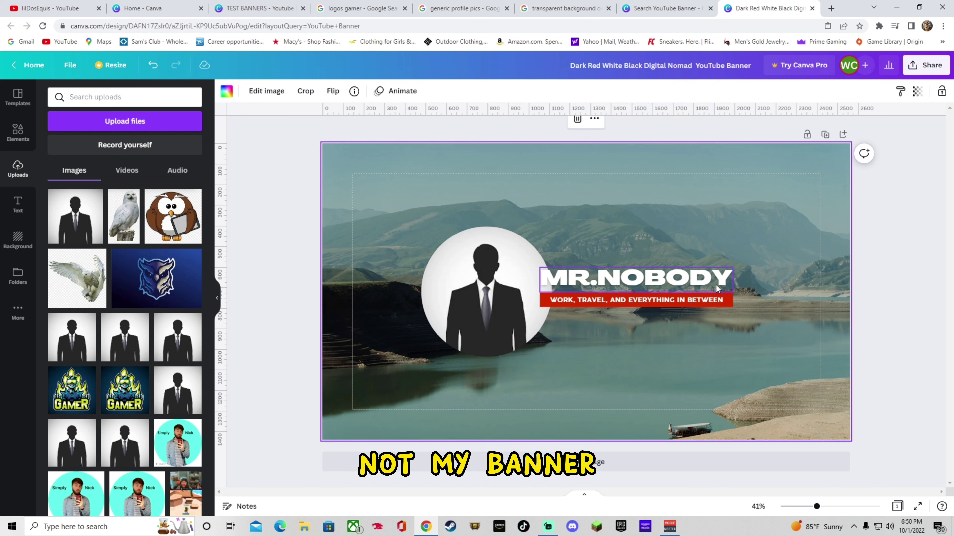
Widen the MR.NOBODY heading's text box to the right
click(718, 289)
drag(733, 280, 758, 277)
click(732, 338)
Try Horizon, Yellowtail, Bakerie Bold and Vampiro One on the heading, settling on Kaushan Script
click(638, 278)
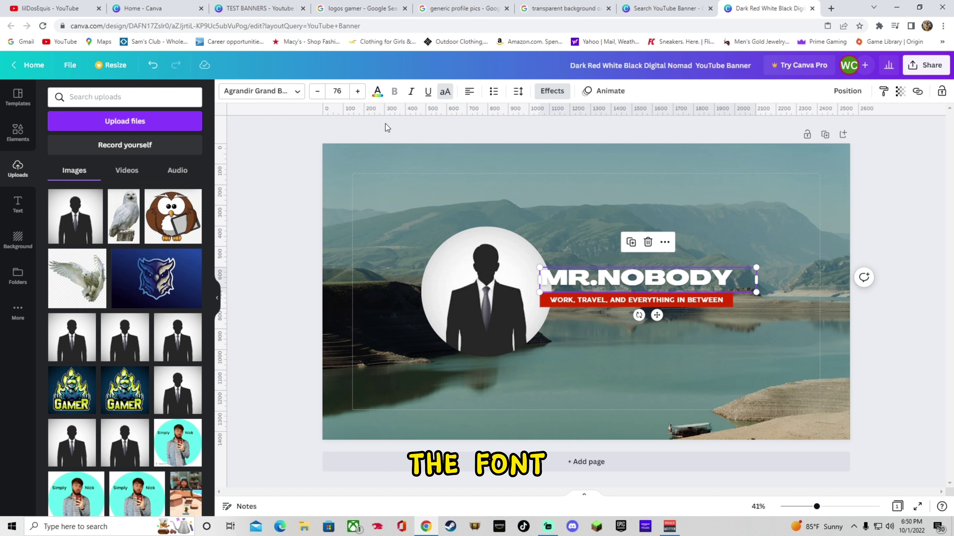
click(295, 94)
click(97, 208)
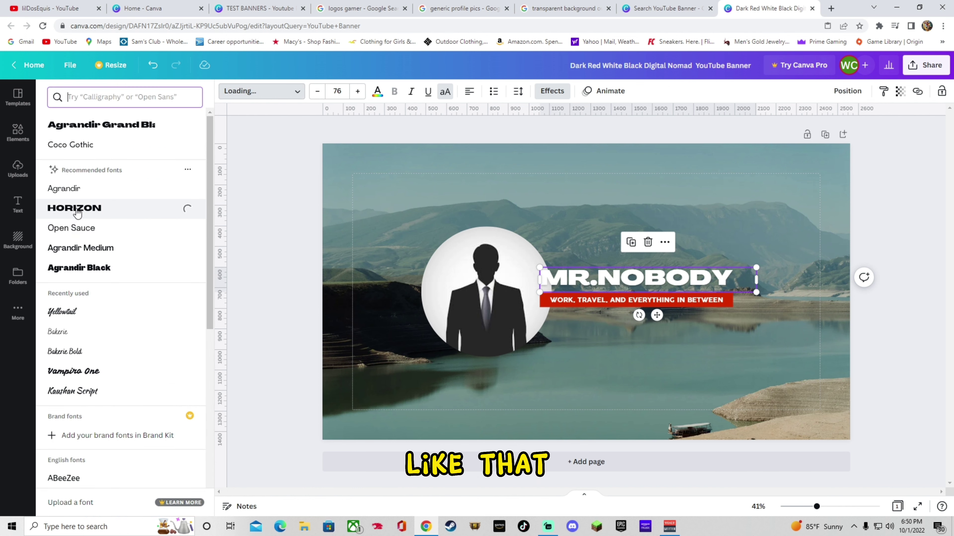
click(69, 315)
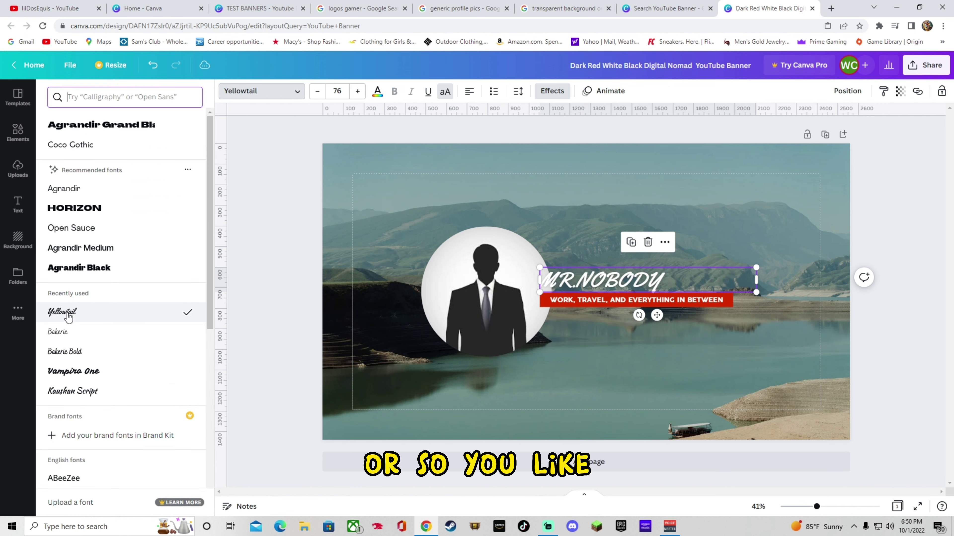
click(96, 352)
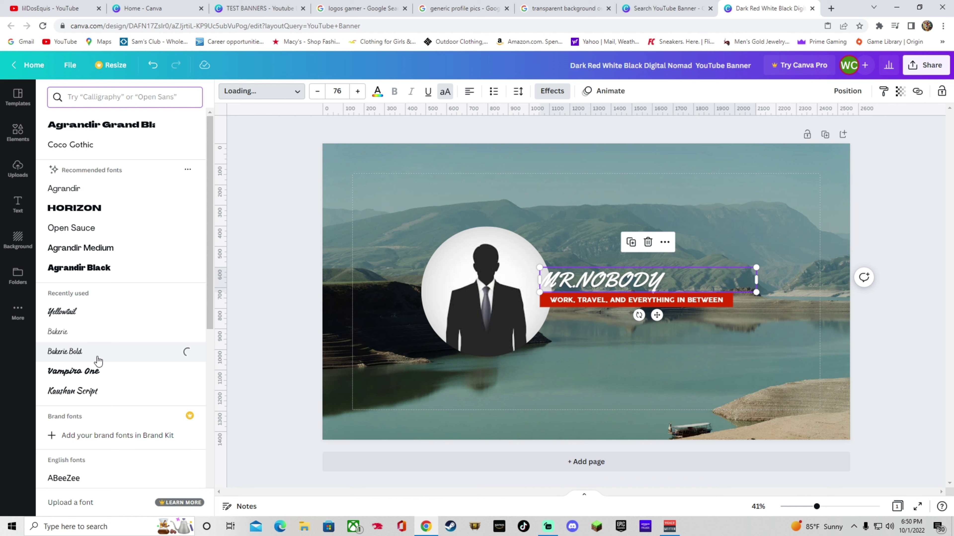
click(102, 370)
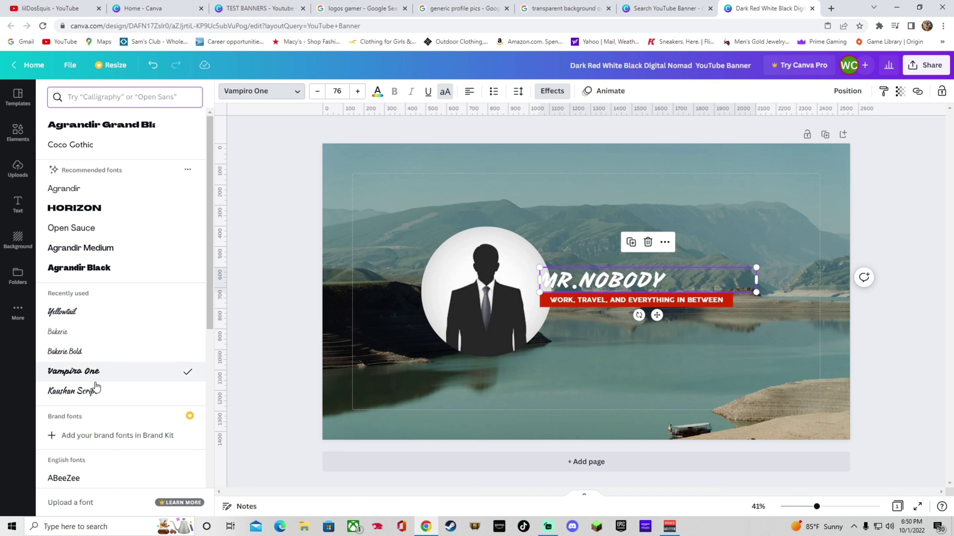
click(97, 392)
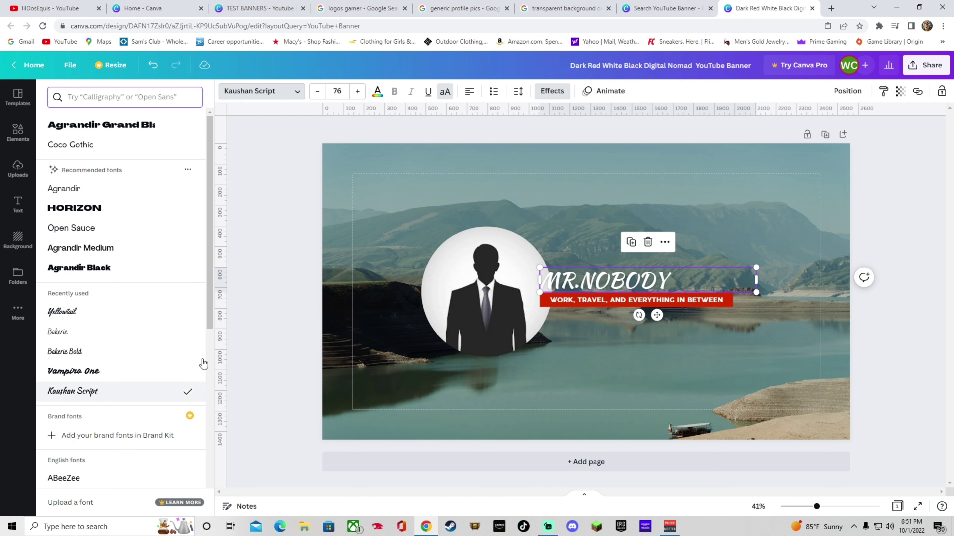
Enlarge the heading to size 122 and colour it black after trying red, pink and blue-grey
click(676, 278)
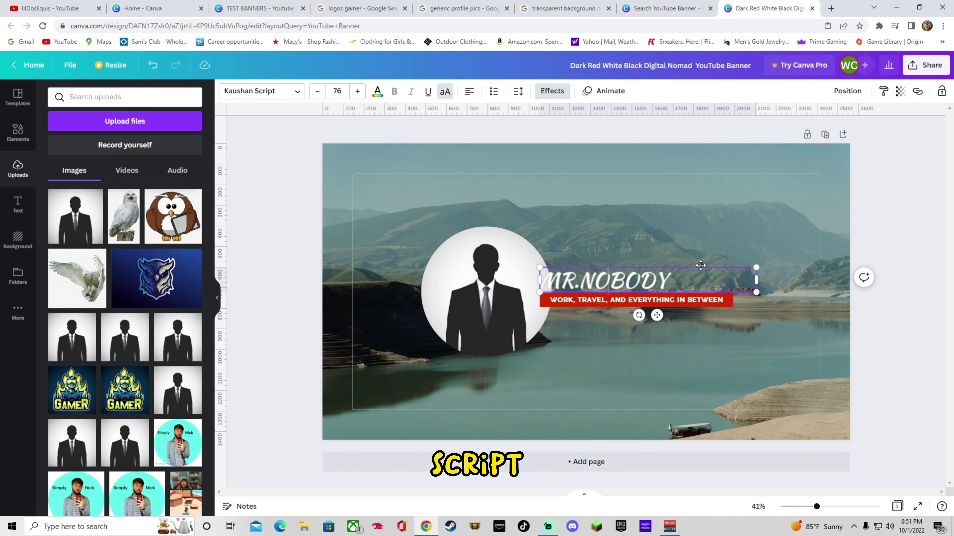
drag(756, 267, 882, 218)
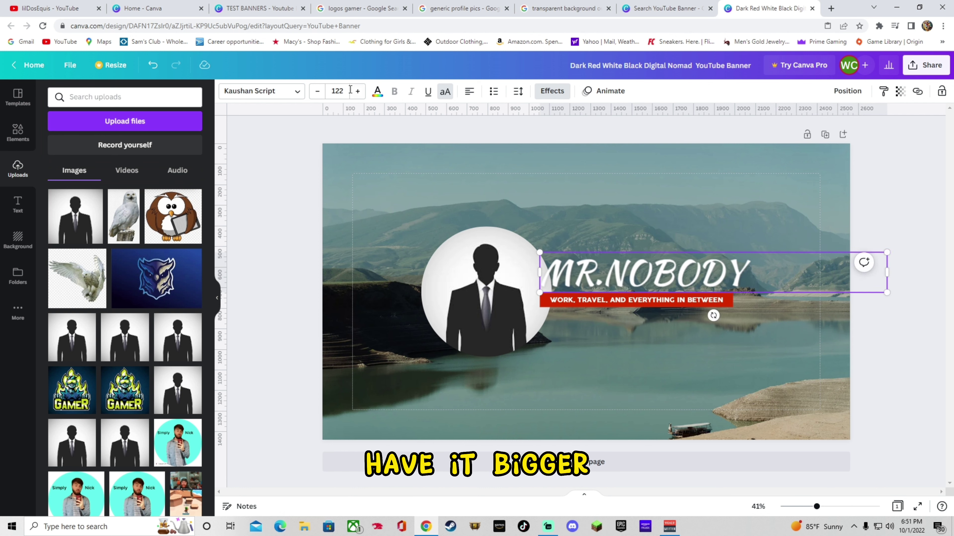
click(377, 91)
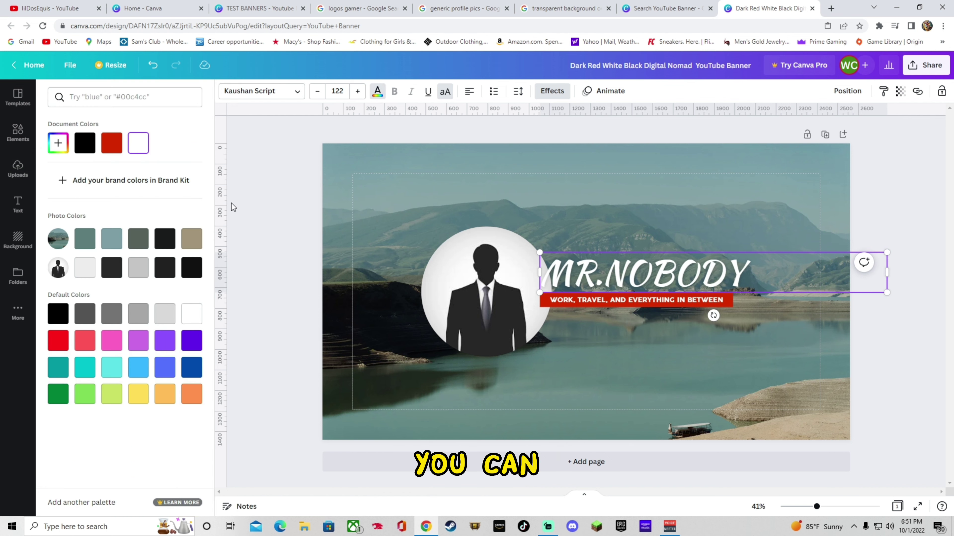
click(112, 143)
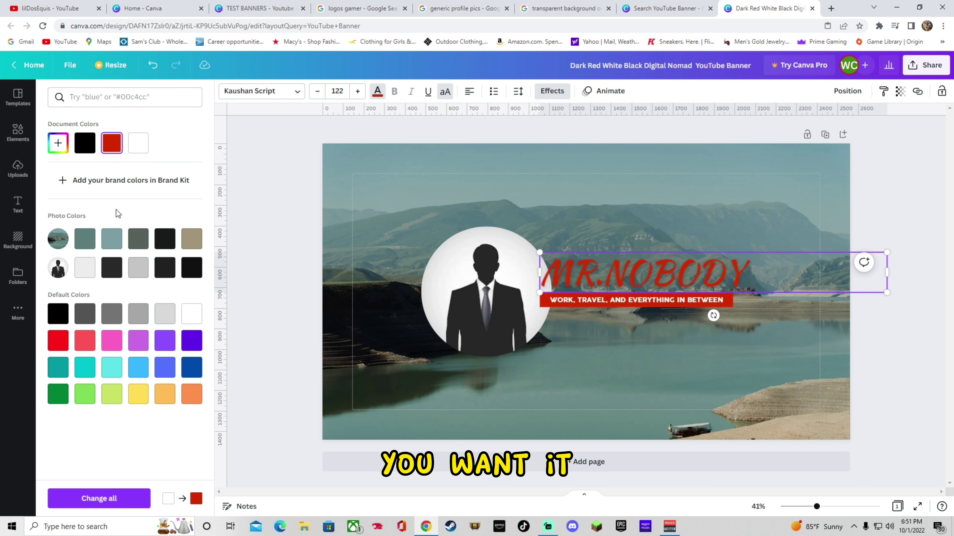
click(111, 340)
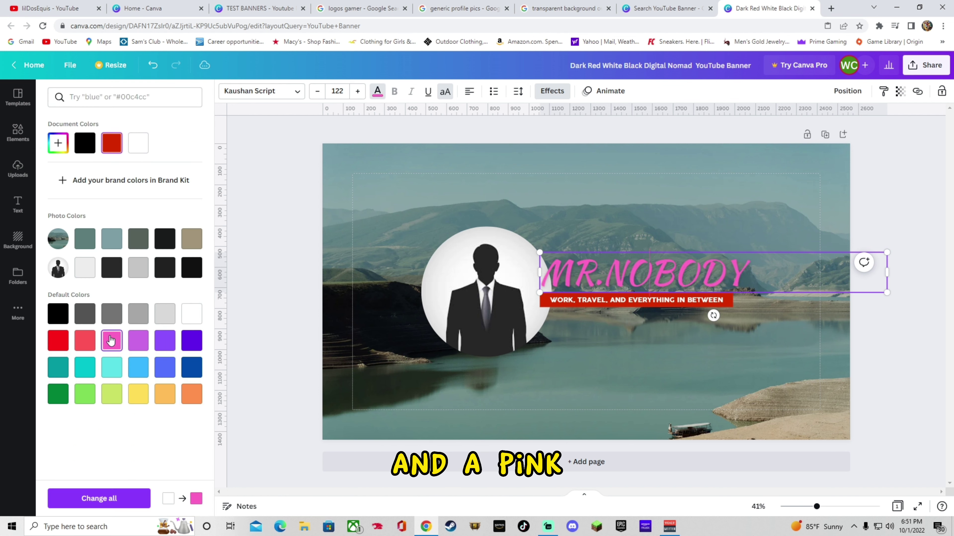
click(113, 239)
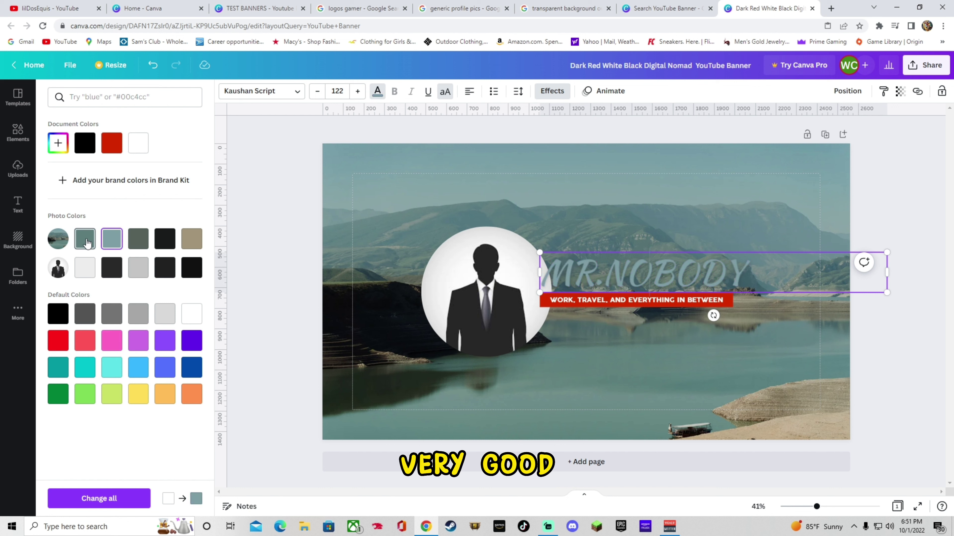
click(165, 239)
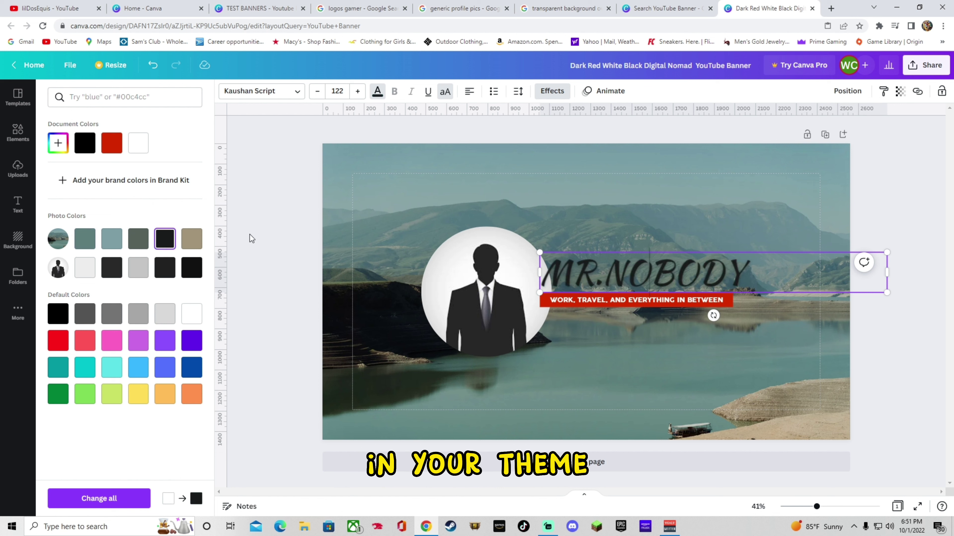
key(Escape)
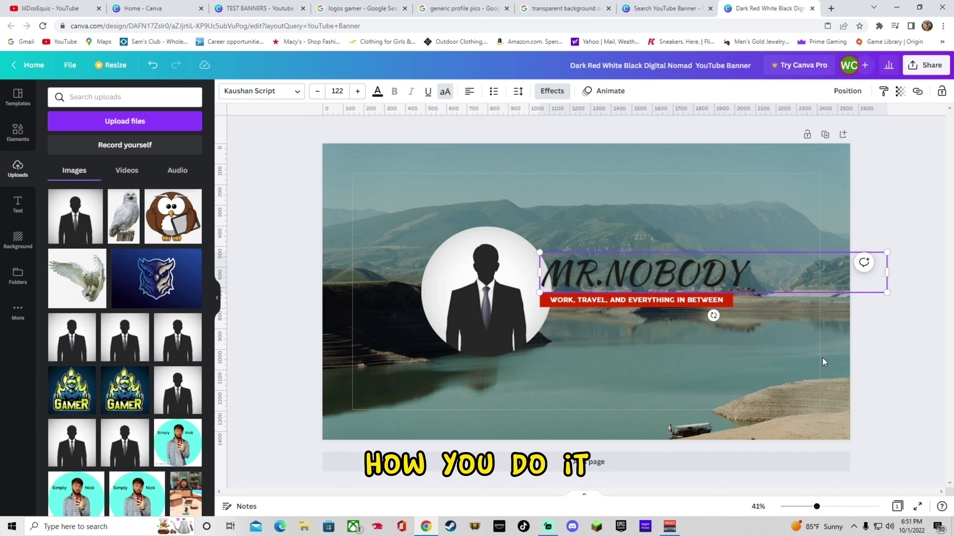
Try tan and black for the tagline text, then set it back to white
click(865, 347)
click(696, 302)
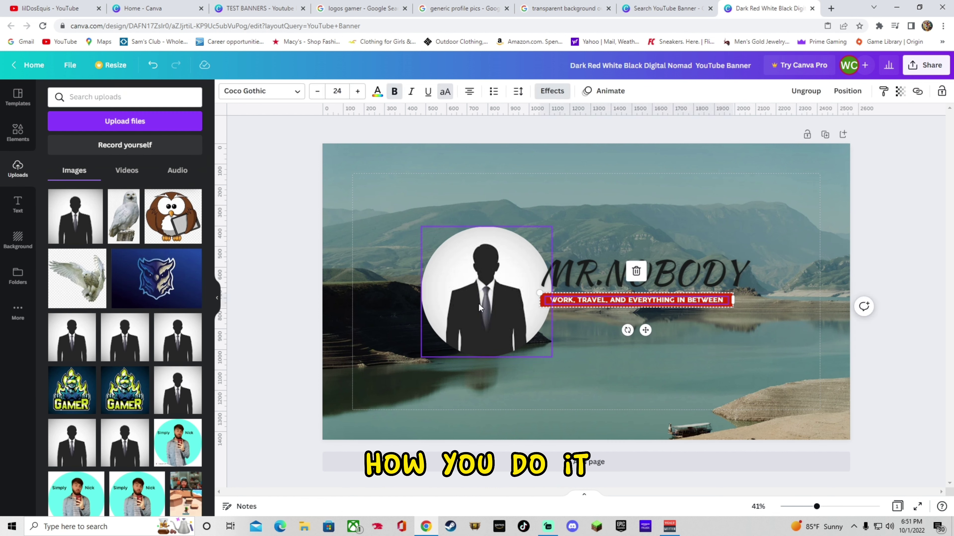
click(377, 92)
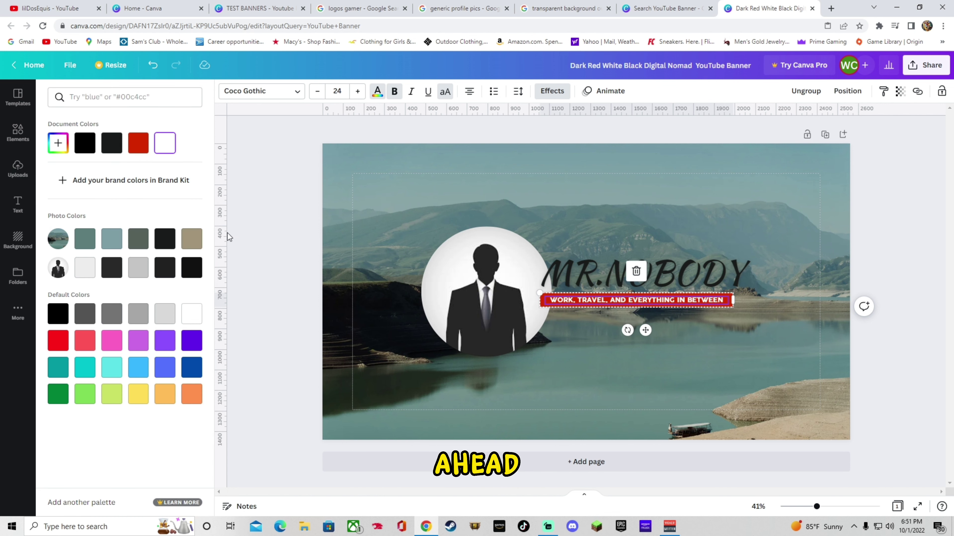
click(192, 241)
click(155, 244)
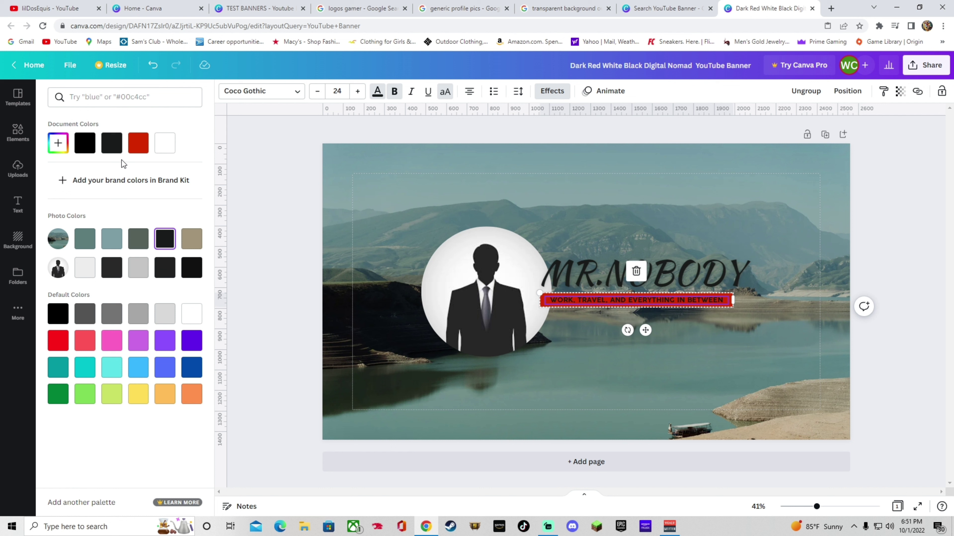
click(165, 143)
Change the tagline's red bar to black
click(541, 303)
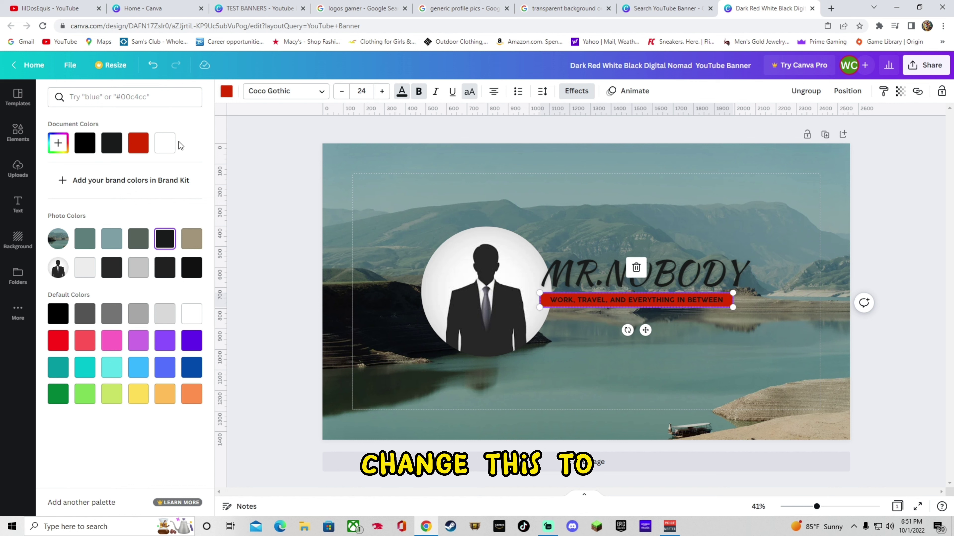
click(227, 94)
click(106, 148)
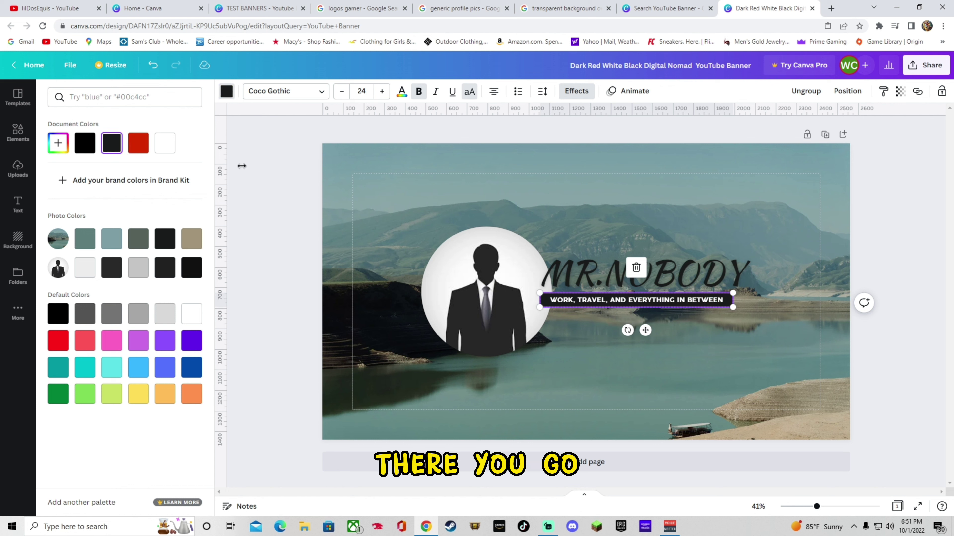
key(Escape)
click(877, 367)
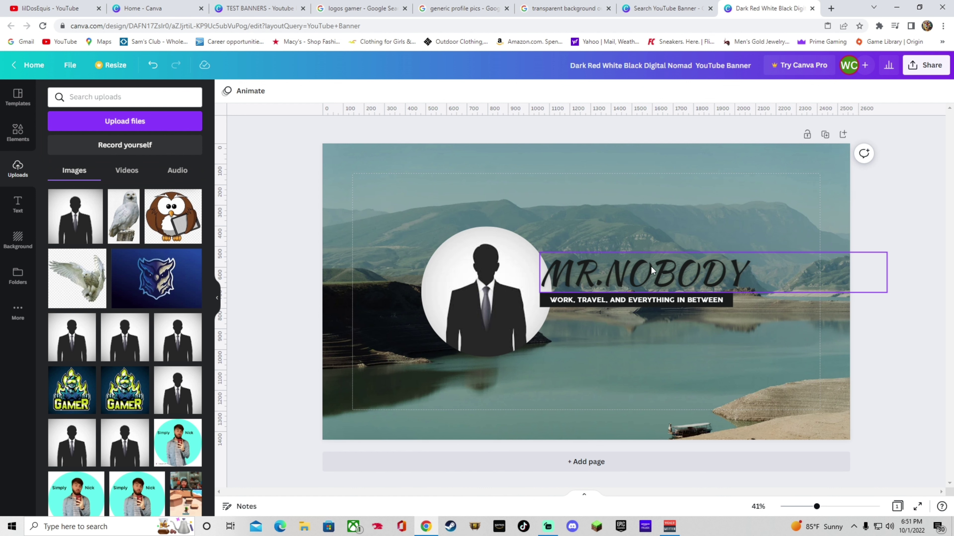
Select the lake background and search Google Images for 'landscape'
click(382, 206)
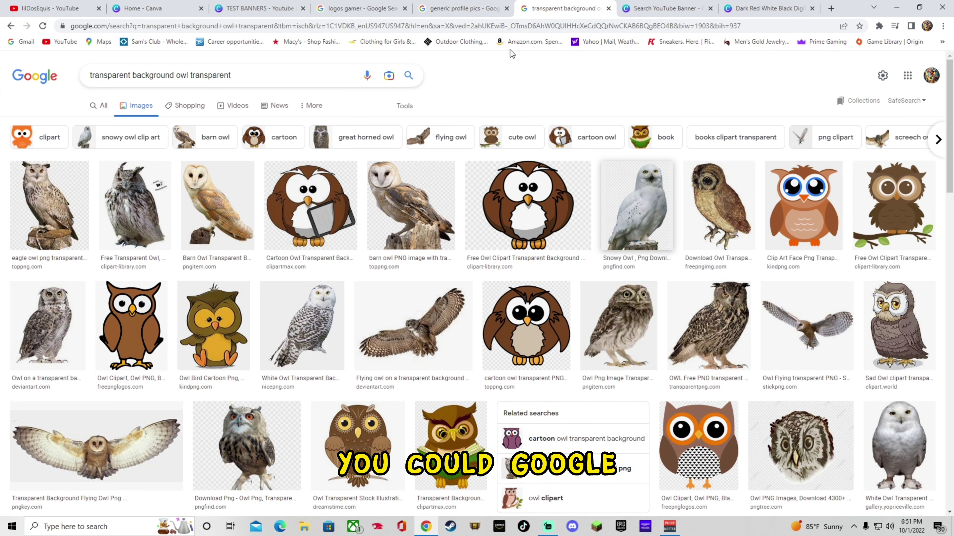
drag(328, 69, 54, 77)
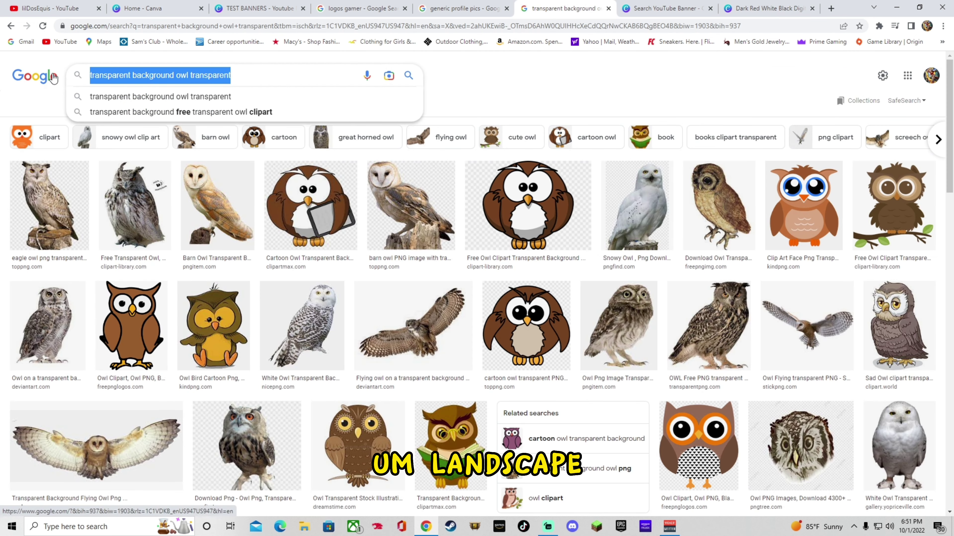
text(landscap)
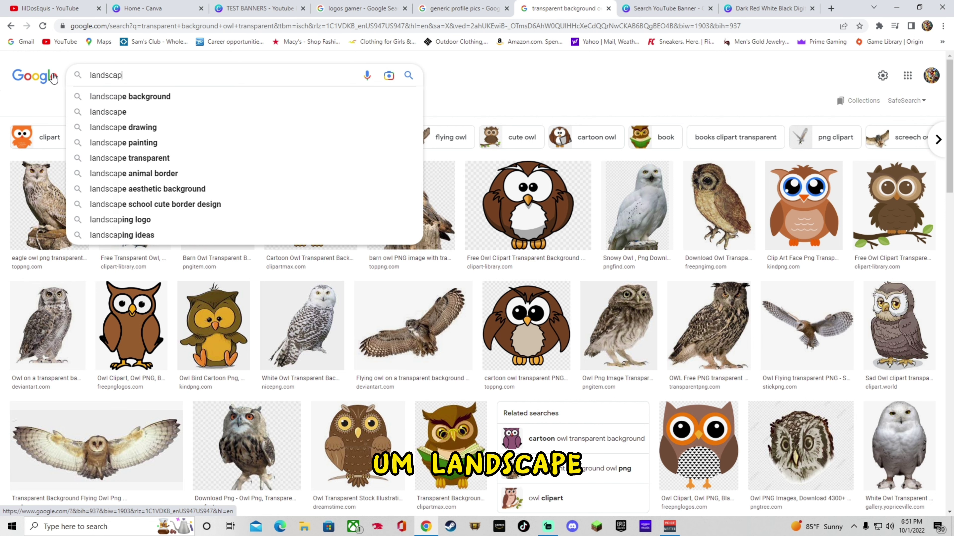
text(e)
key(Return)
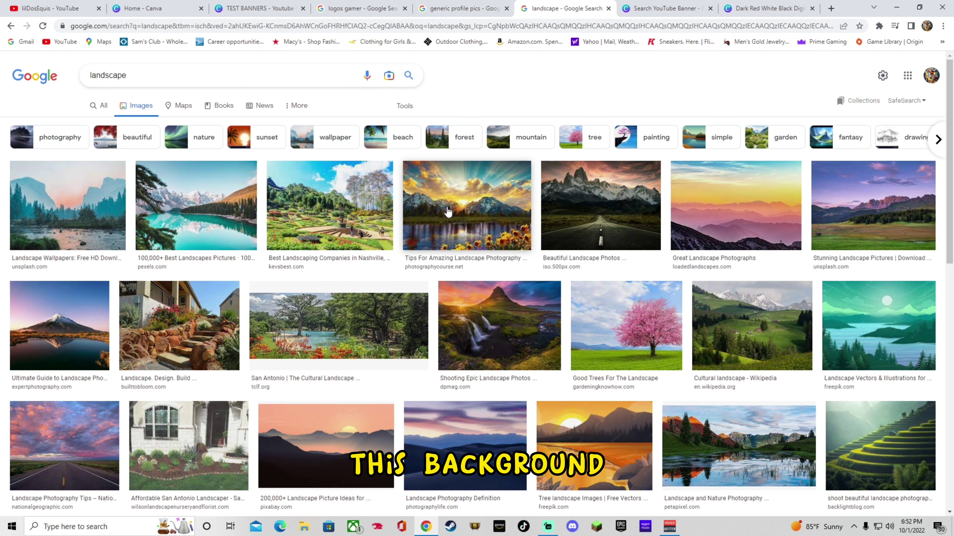
Copy the San Antonio landscape photo and return to the Canva banner design
right_click(316, 318)
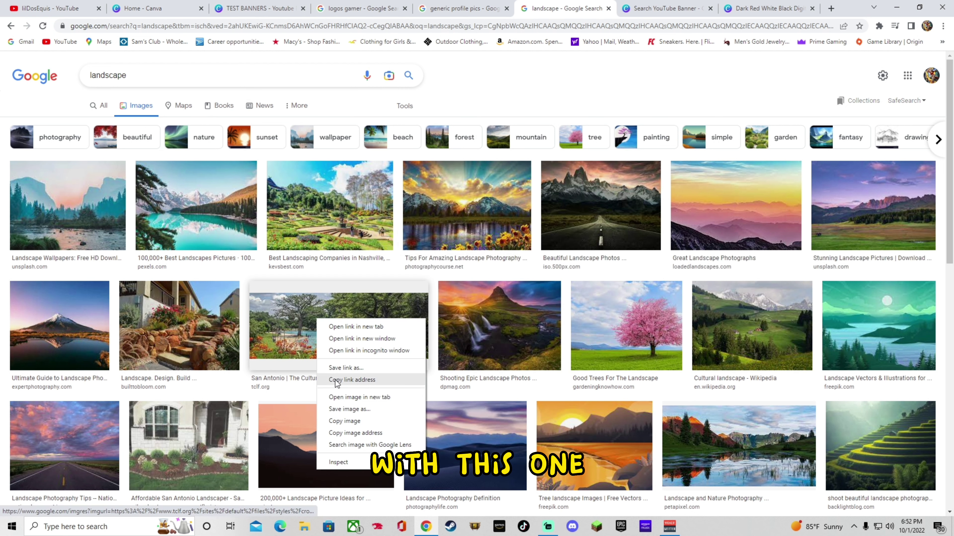
click(344, 421)
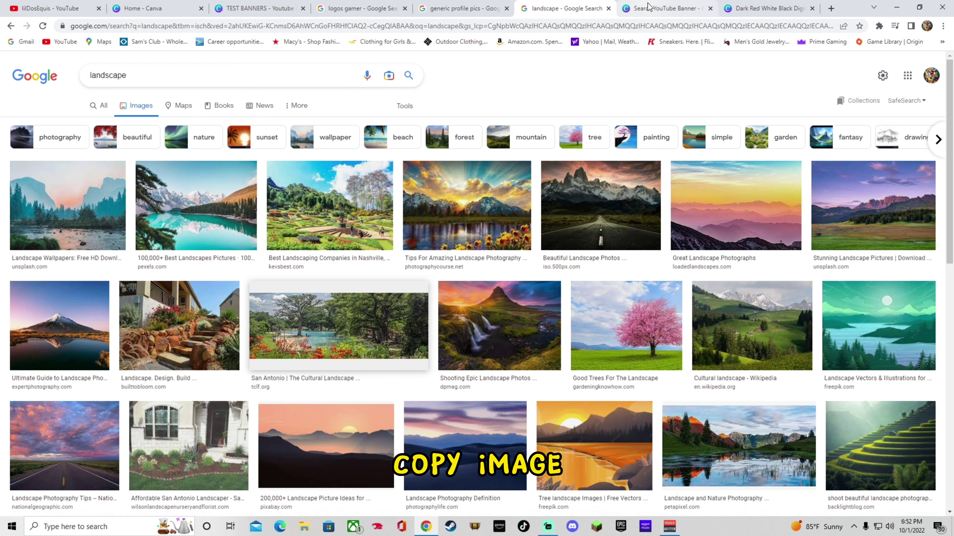
click(655, 9)
click(746, 8)
right_click(643, 211)
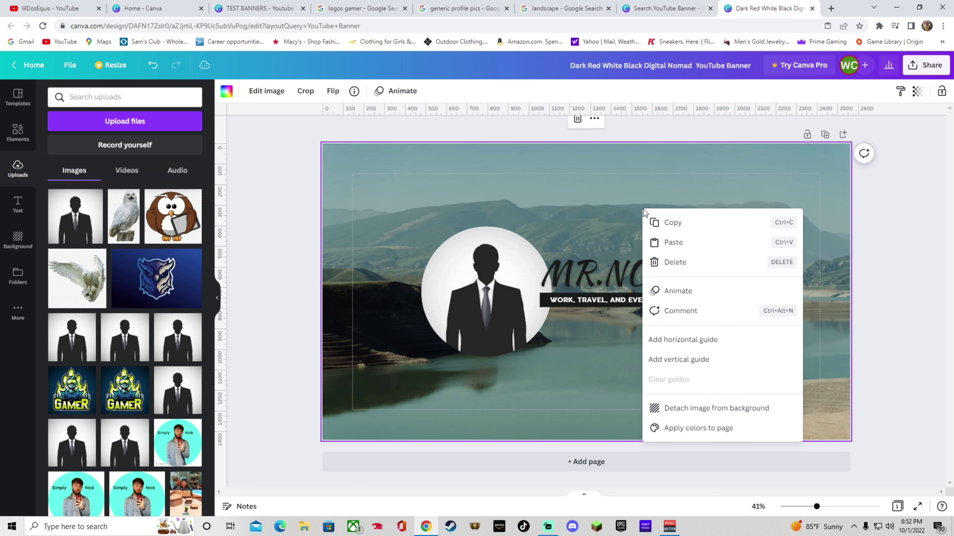
click(683, 243)
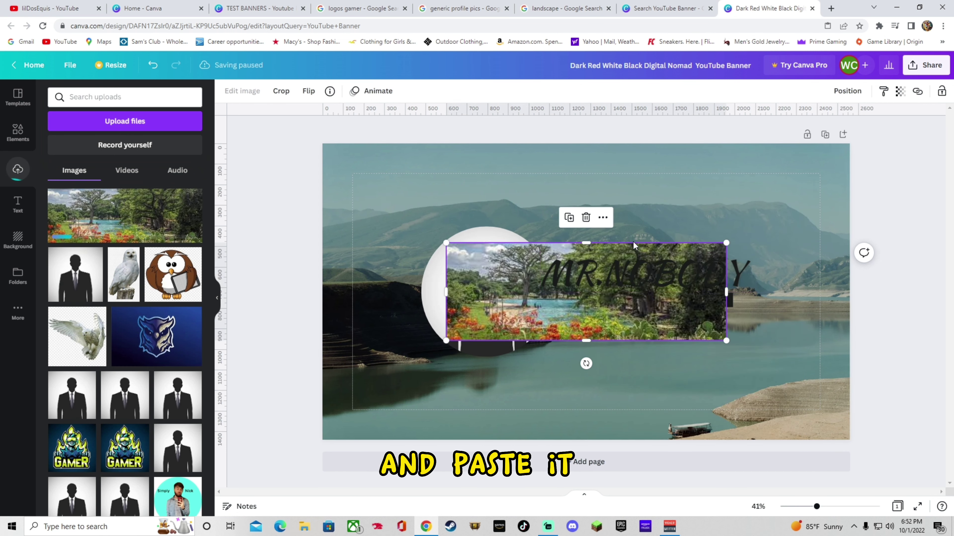
right_click(530, 311)
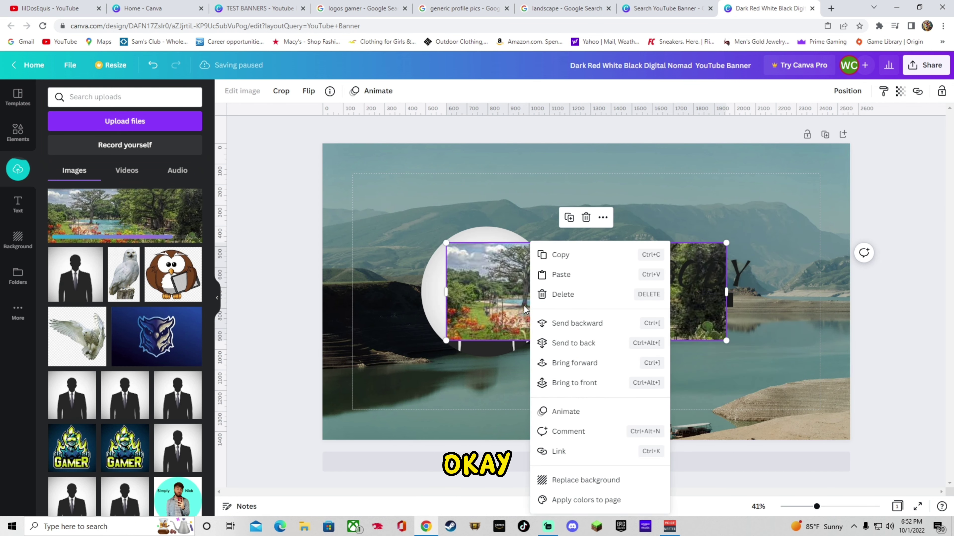
click(586, 481)
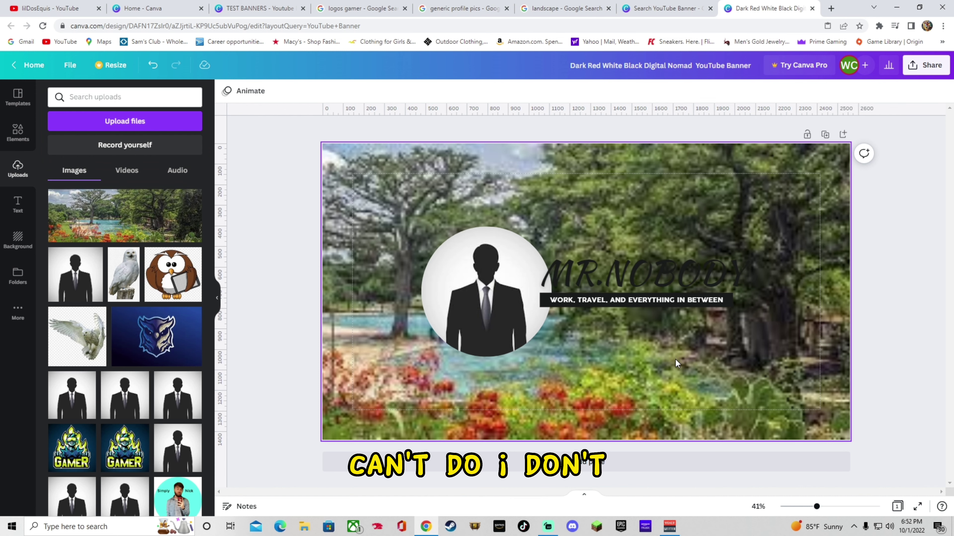
key(ctrl+z)
key(Delete)
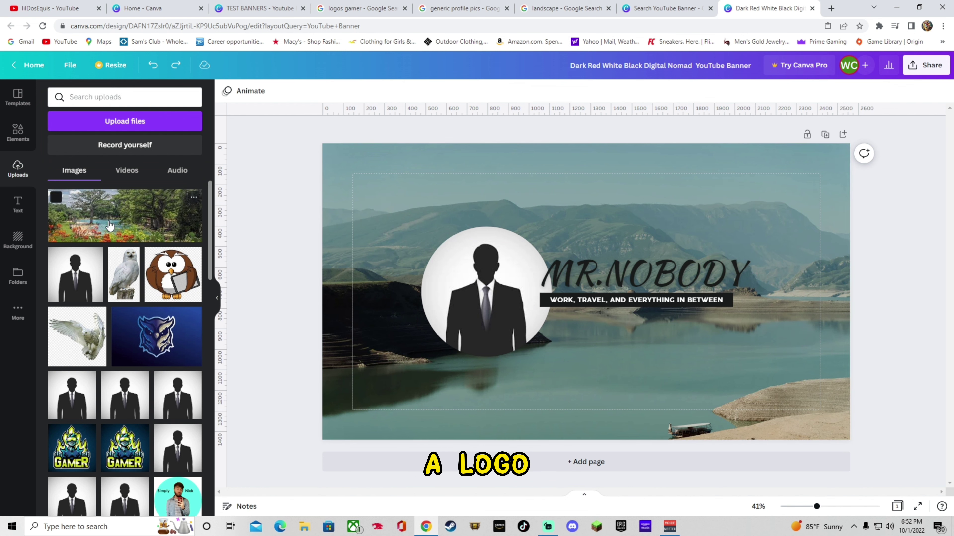
Add a tan rounded square from Elements and reshape it into a short box across the MR.NOBODY name
click(17, 131)
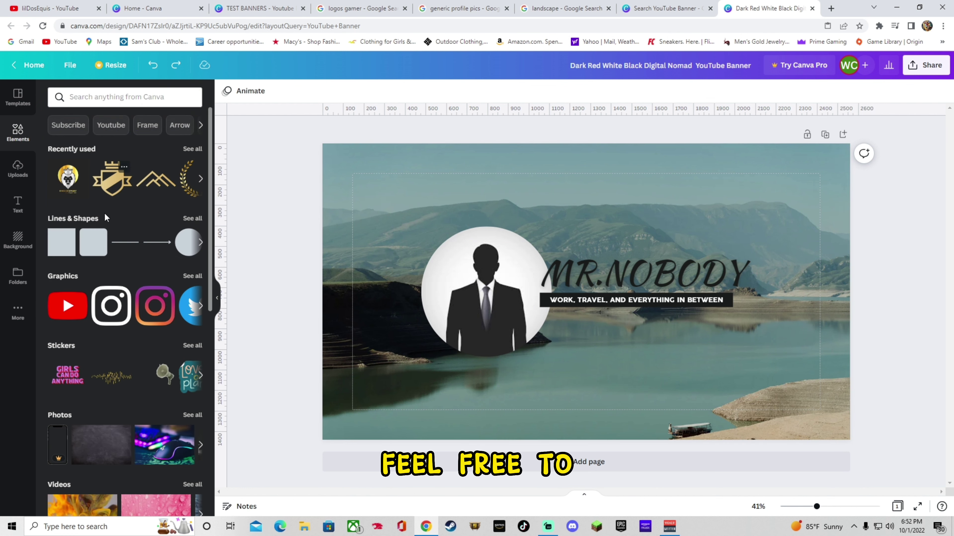
click(93, 242)
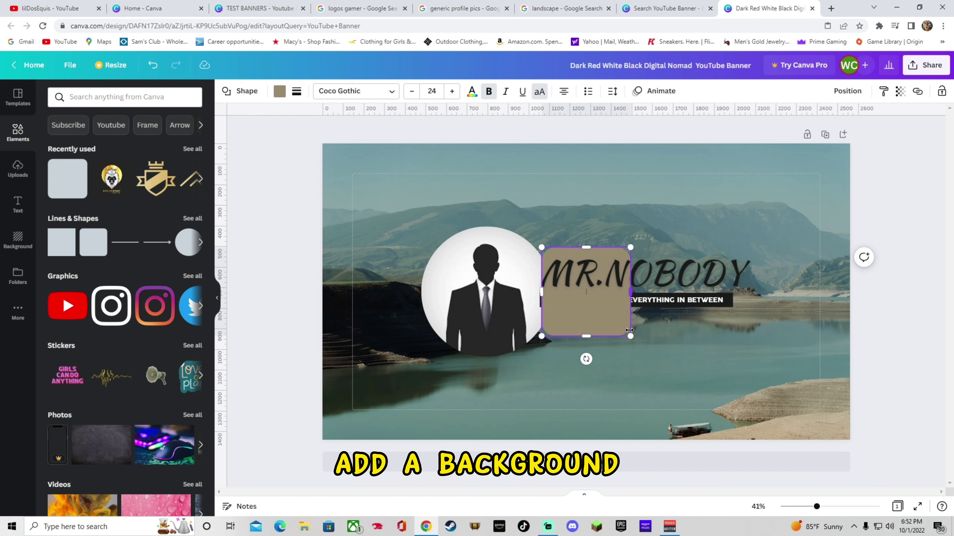
drag(630, 335, 629, 284)
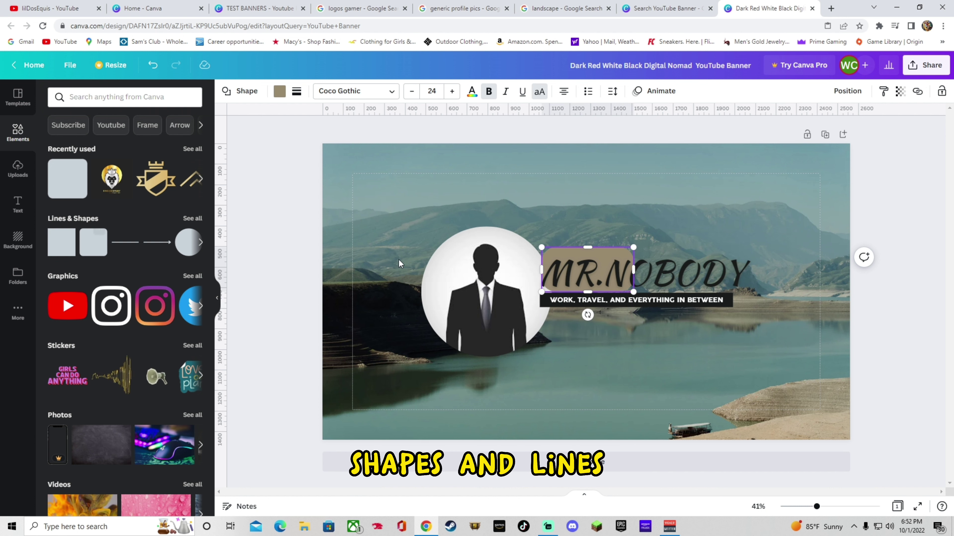
drag(634, 284, 770, 284)
click(871, 370)
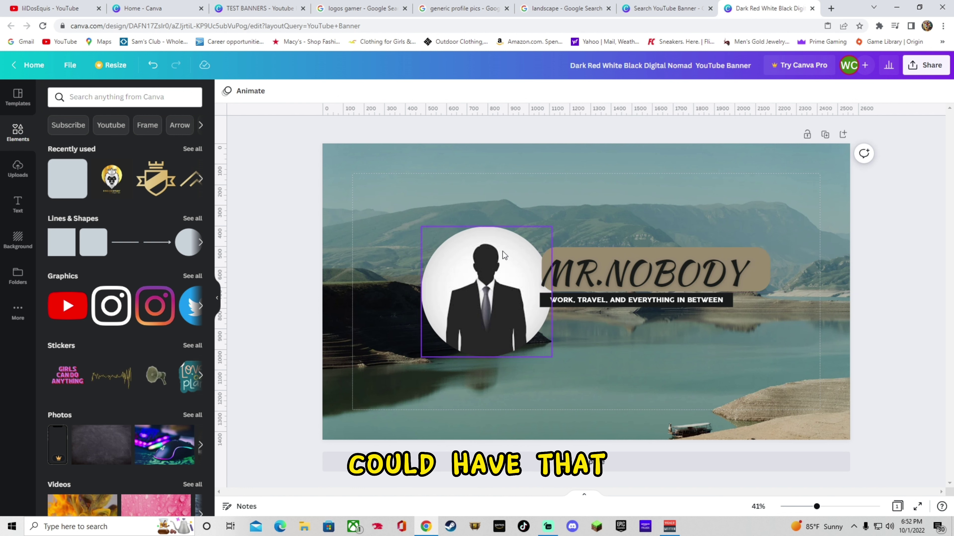
Add another tan rounded square, send it backward twice behind name and tagline, and widen it
click(547, 303)
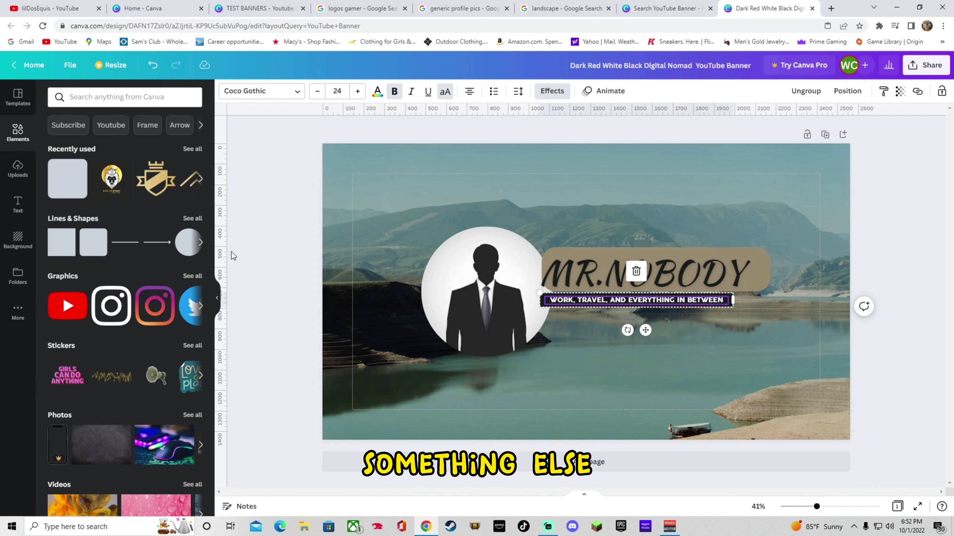
click(93, 246)
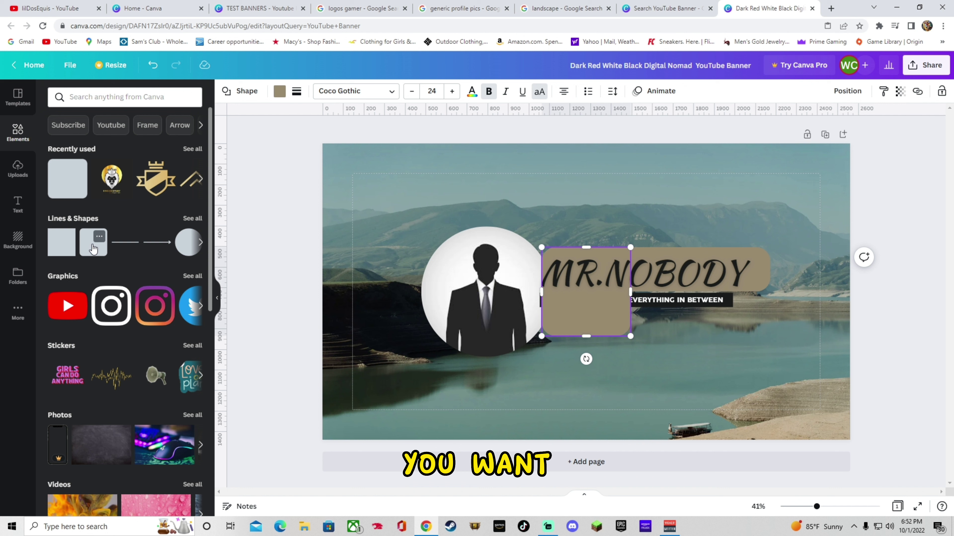
right_click(593, 308)
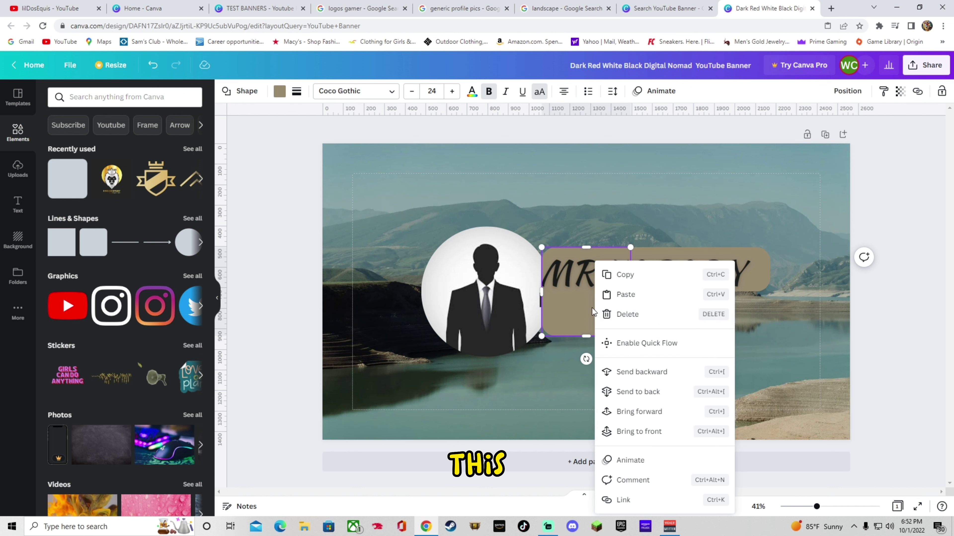
click(655, 374)
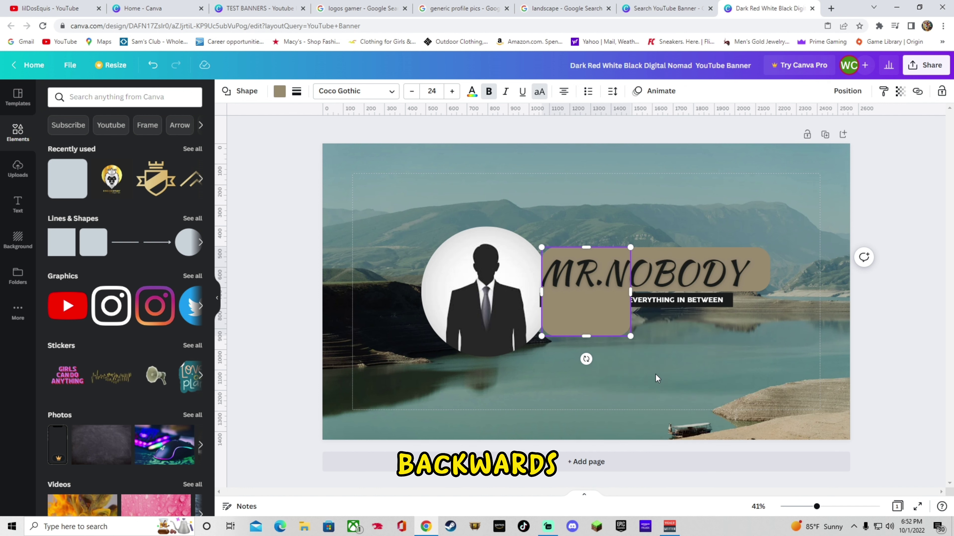
right_click(619, 310)
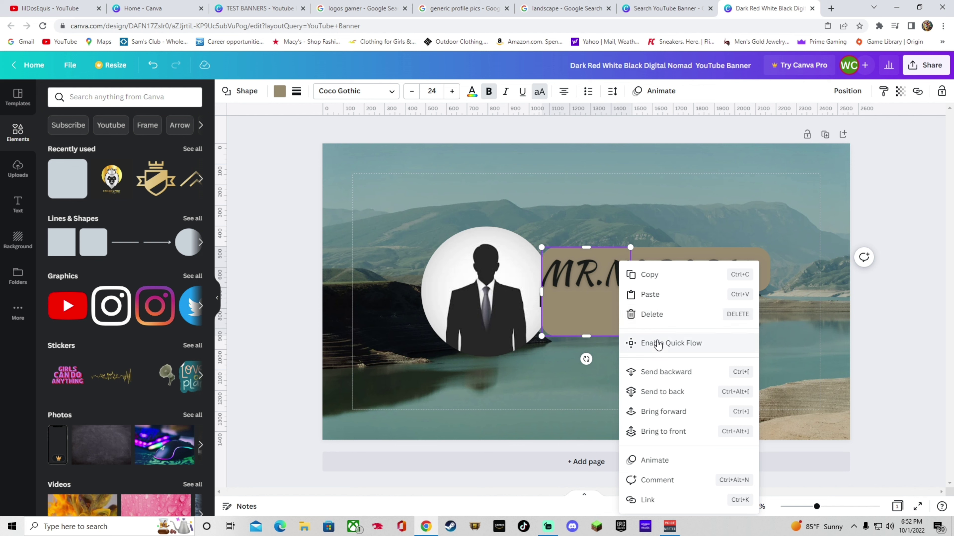
click(665, 374)
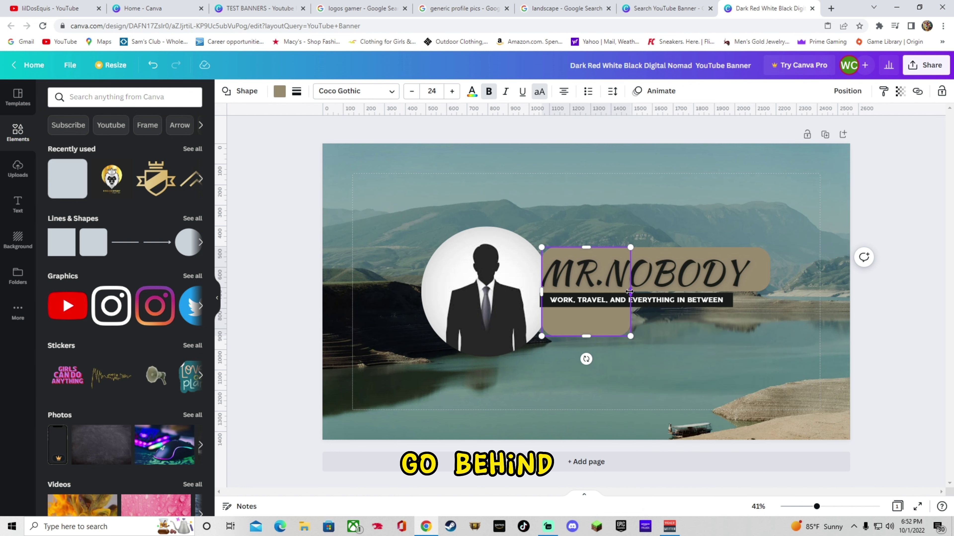
drag(629, 292, 773, 293)
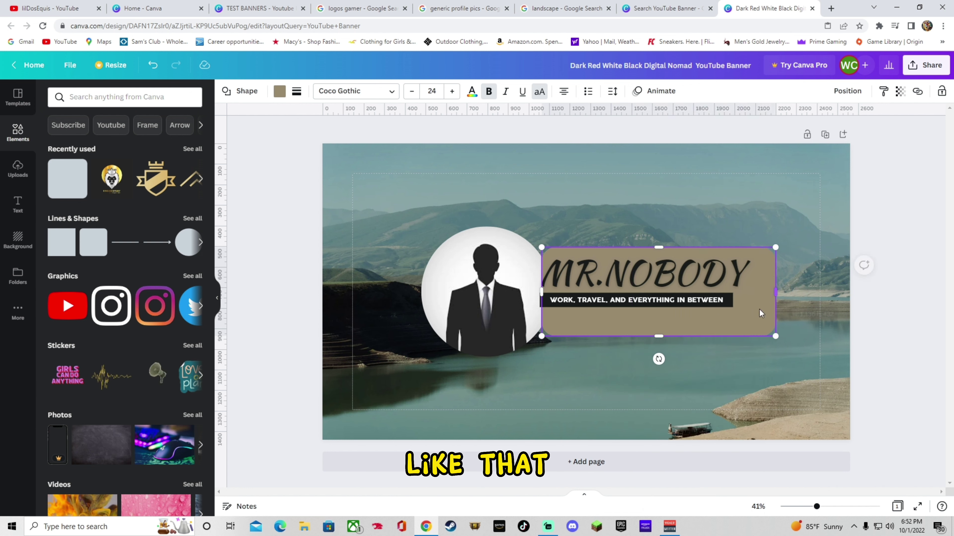
click(879, 359)
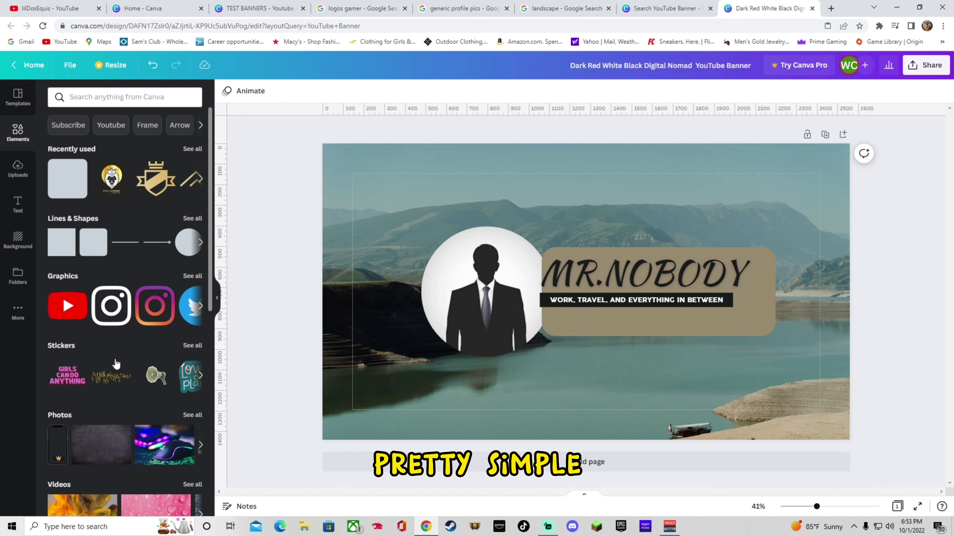
Add the gold mountains graphic and send it backward behind the name, tagline and tan box
scroll(119, 357, down, 5)
scroll(128, 321, up, 5)
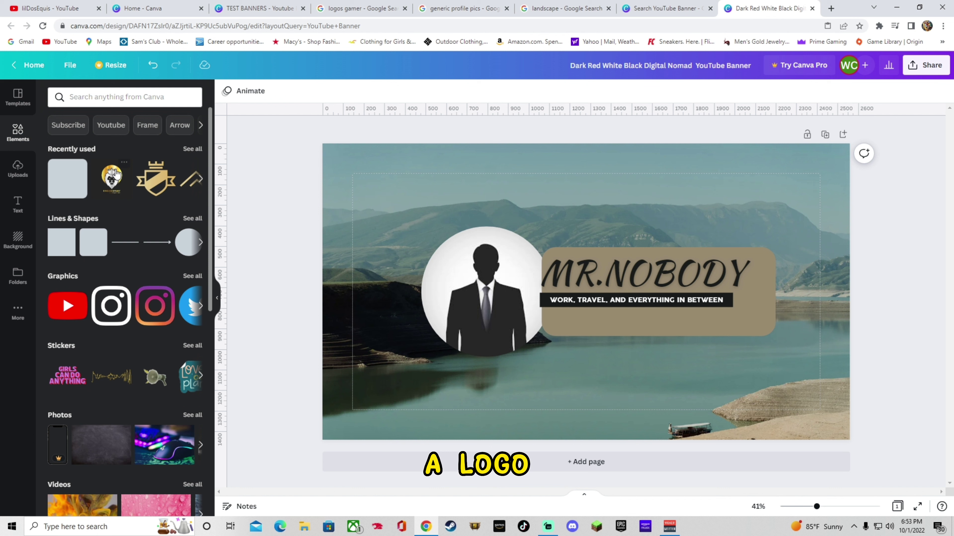
click(201, 179)
click(61, 186)
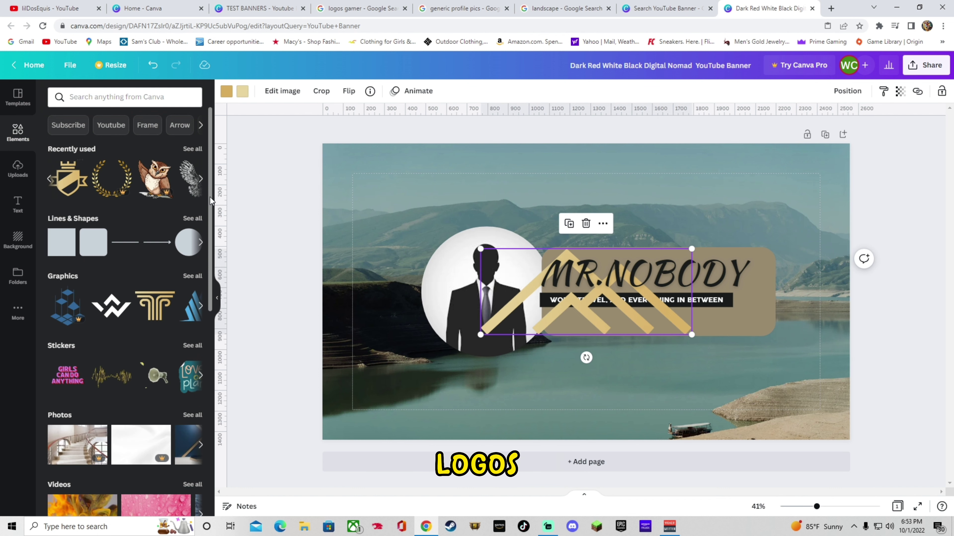
right_click(585, 317)
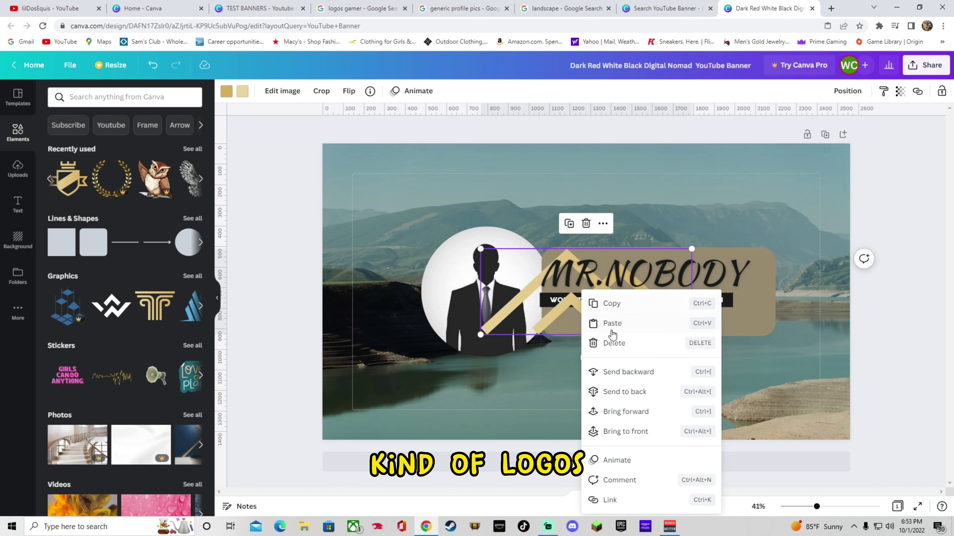
click(634, 376)
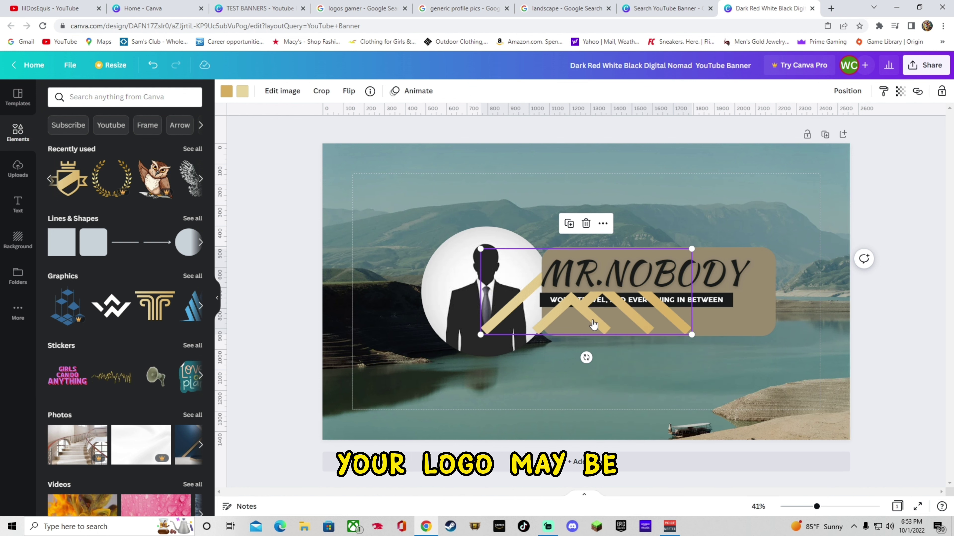
right_click(593, 324)
click(642, 377)
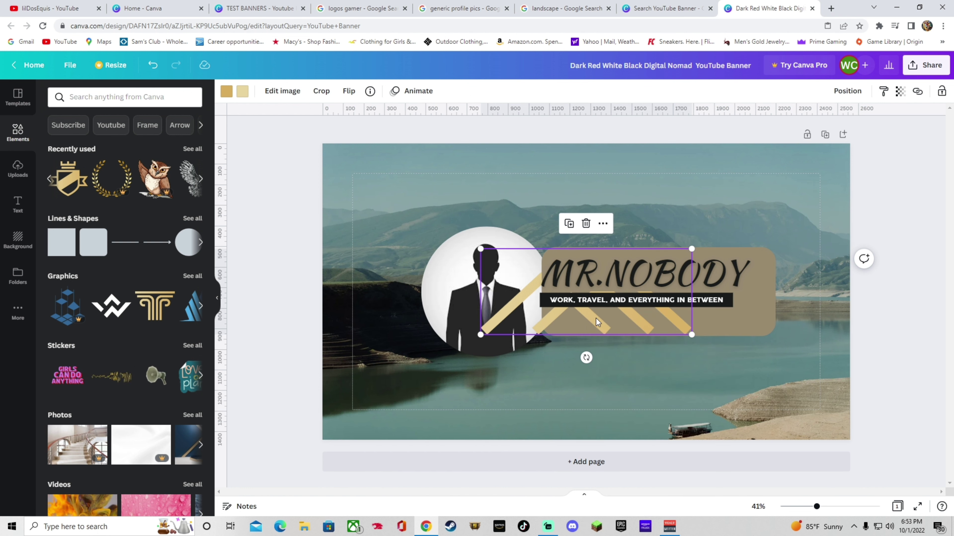
right_click(598, 323)
click(640, 374)
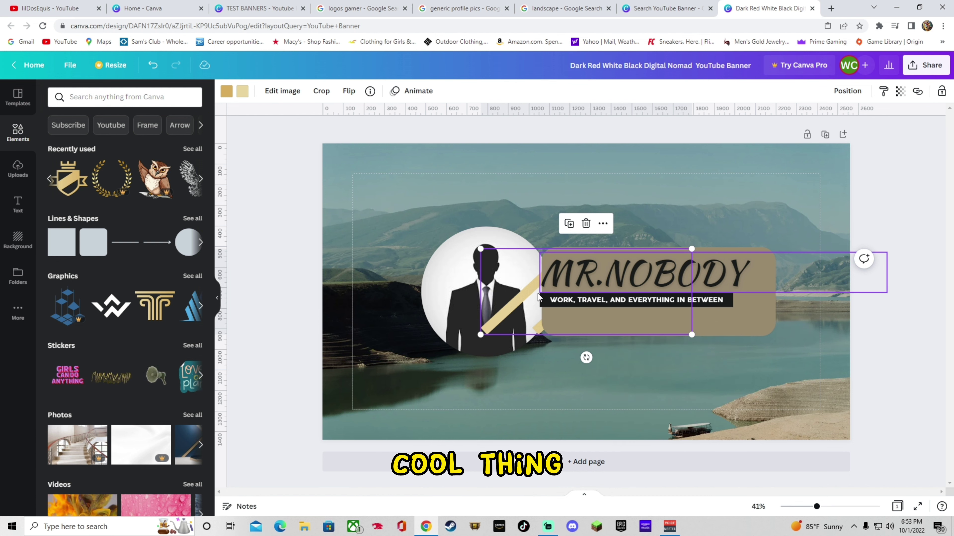
Place the mountain logo behind the silhouette circle, enlarge it, and shift it right above the name box
drag(538, 297, 442, 251)
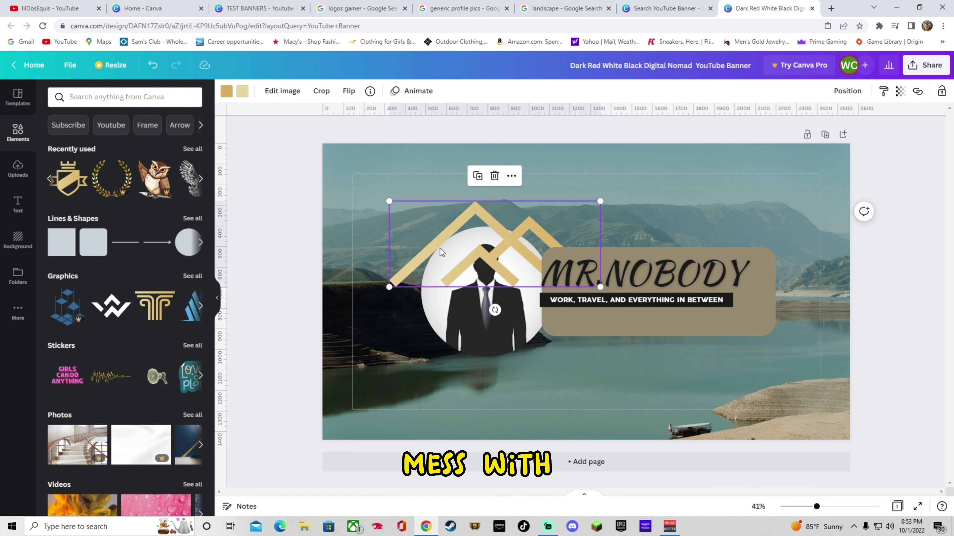
right_click(442, 252)
click(474, 327)
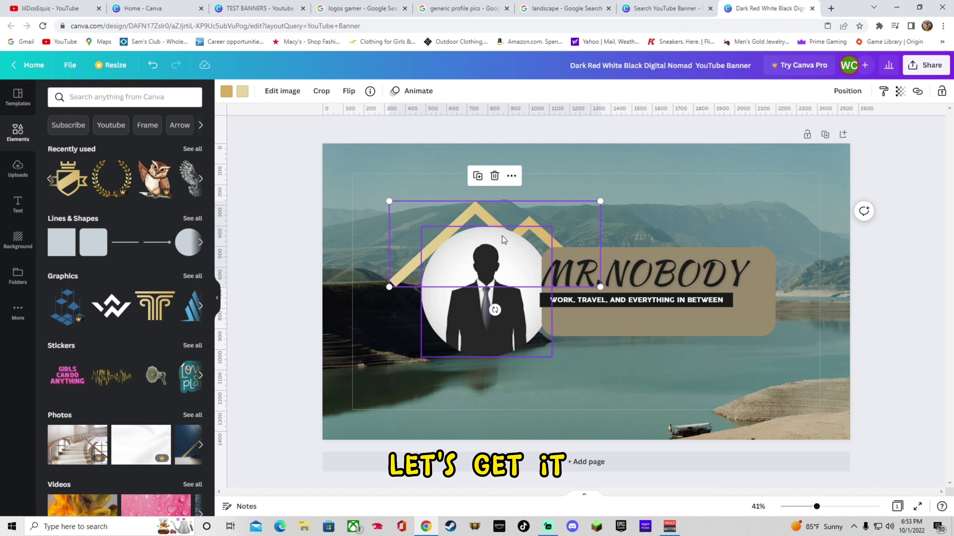
drag(600, 203, 743, 181)
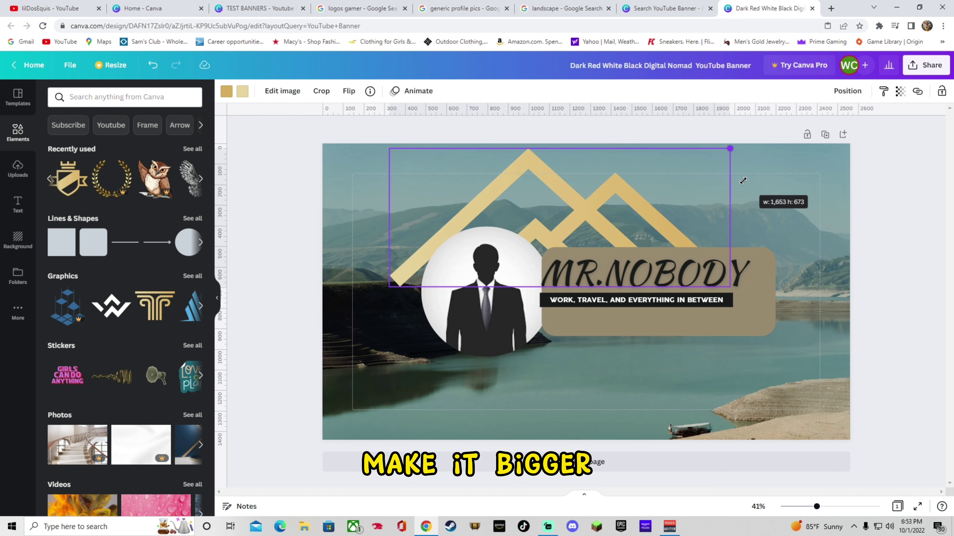
drag(598, 215, 634, 212)
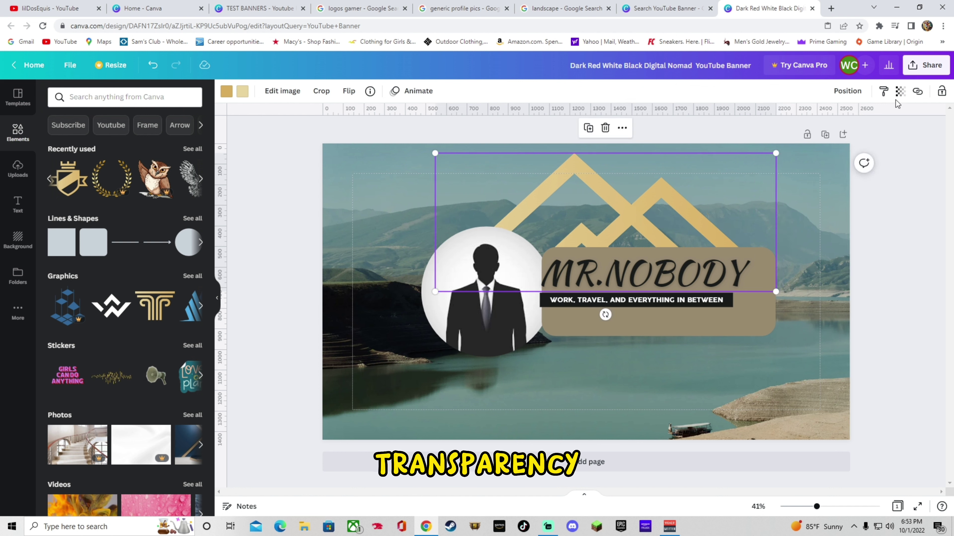
Lower the gold mountain logo's transparency to 36 so the lake shows through
click(900, 92)
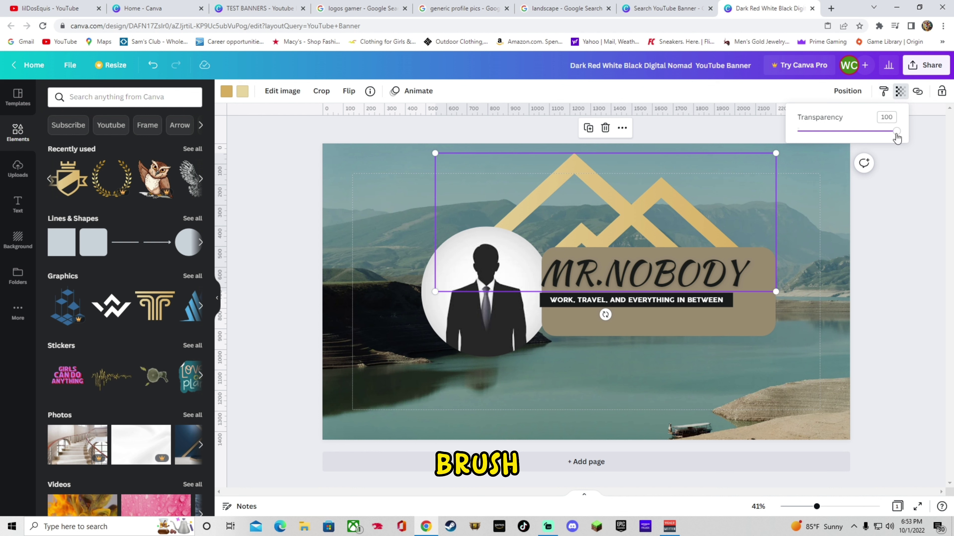
mouse_move(897, 131)
mouse_down()
mouse_move(838, 131)
mouse_move(834, 148)
mouse_up()
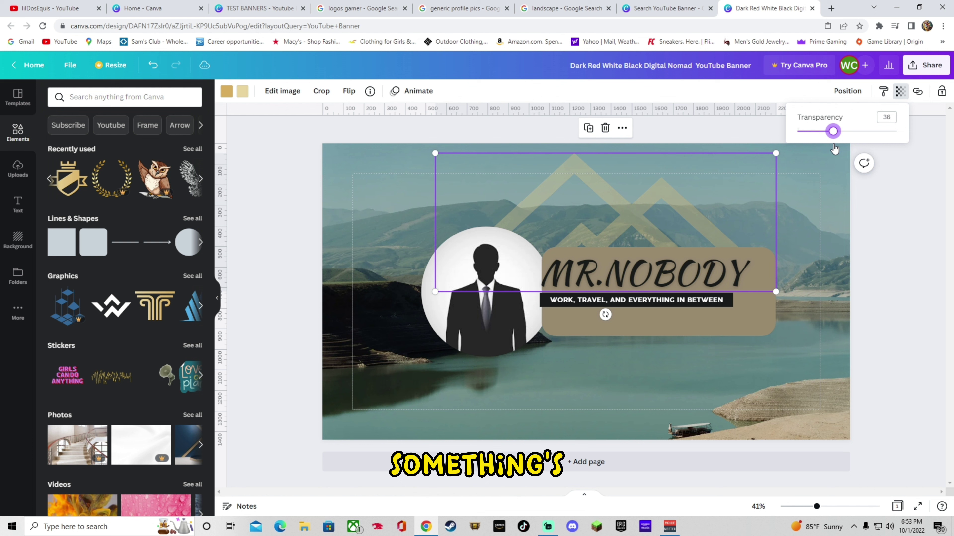
click(901, 244)
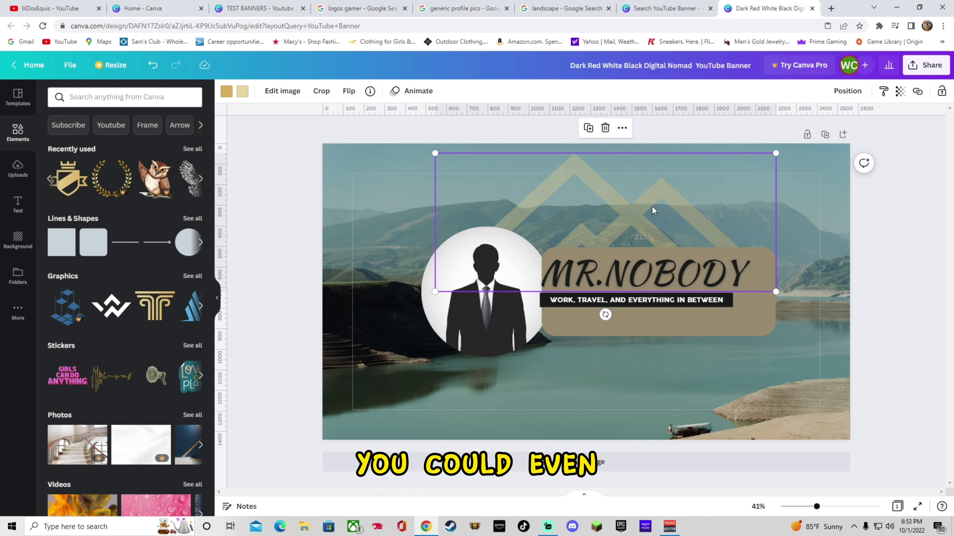
Paste a copy of the faded mountain logo and flip it vertically
right_click(600, 384)
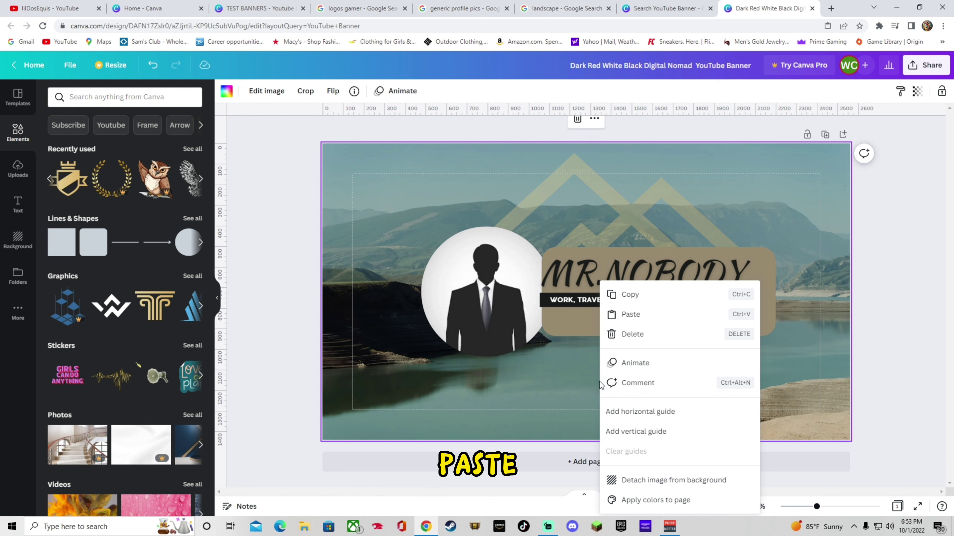
click(643, 315)
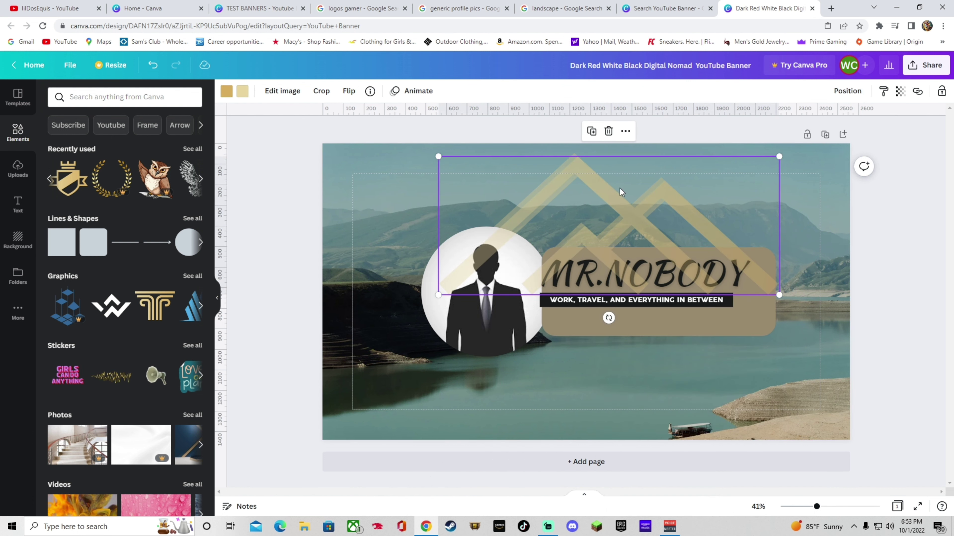
drag(617, 202, 618, 202)
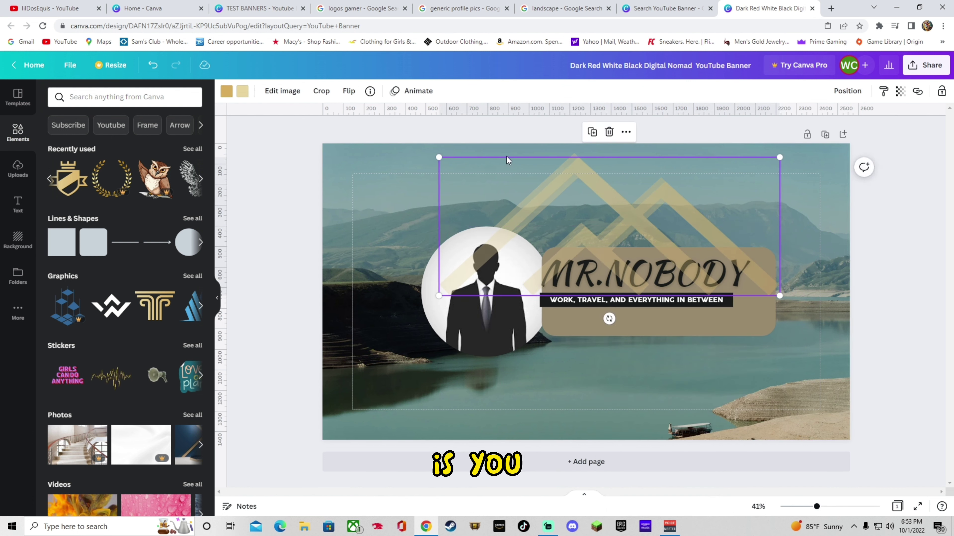
click(348, 91)
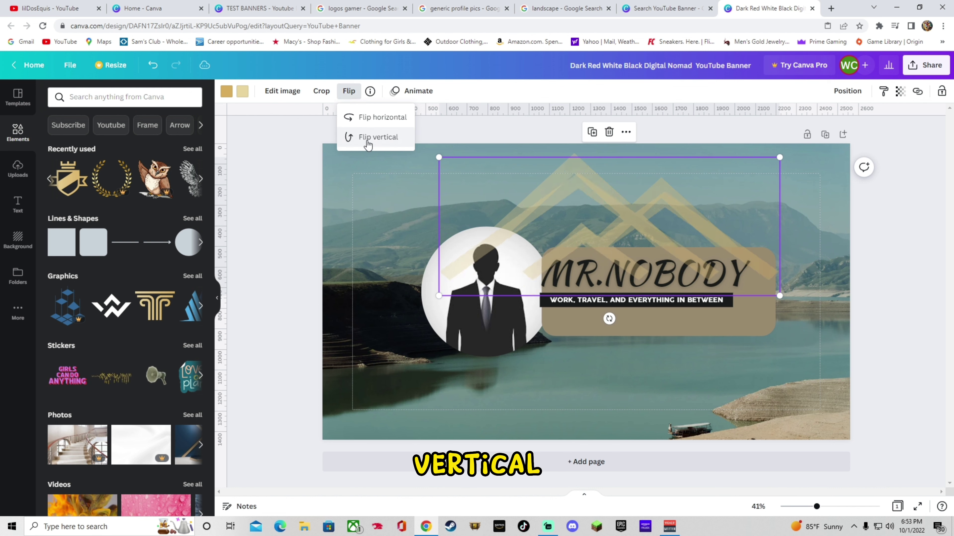
click(377, 137)
Move the flipped logo below the name box and send it back behind the silhouette circle
drag(591, 210, 593, 369)
right_click(606, 366)
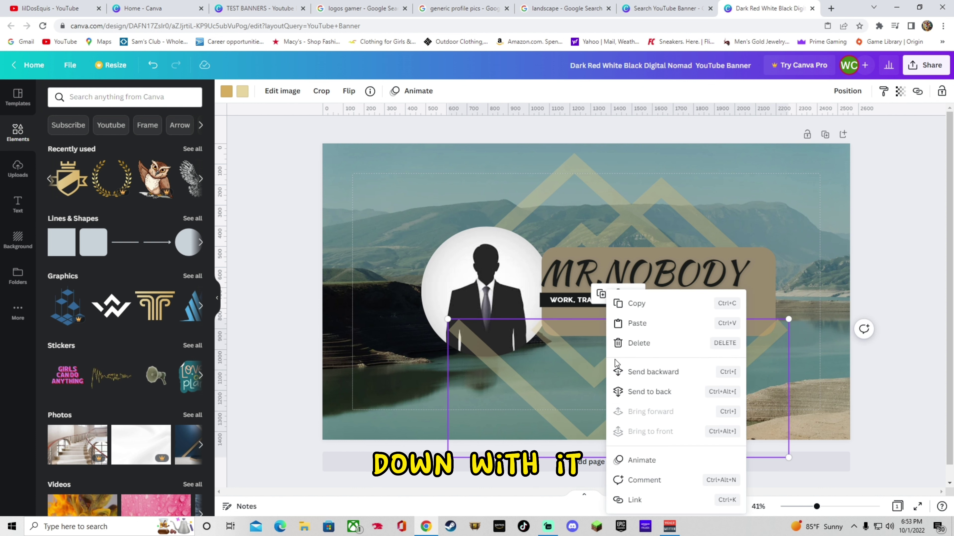
click(633, 370)
right_click(603, 367)
click(625, 371)
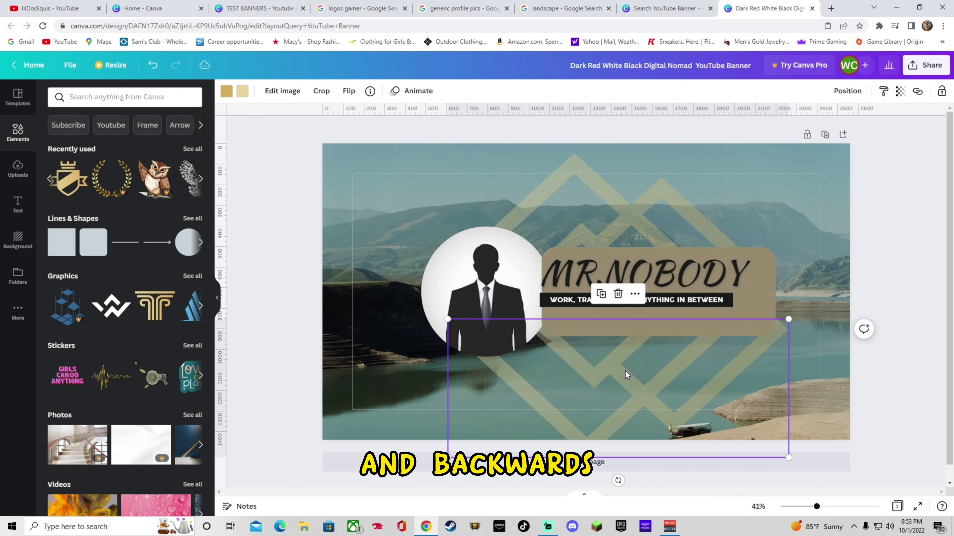
click(816, 297)
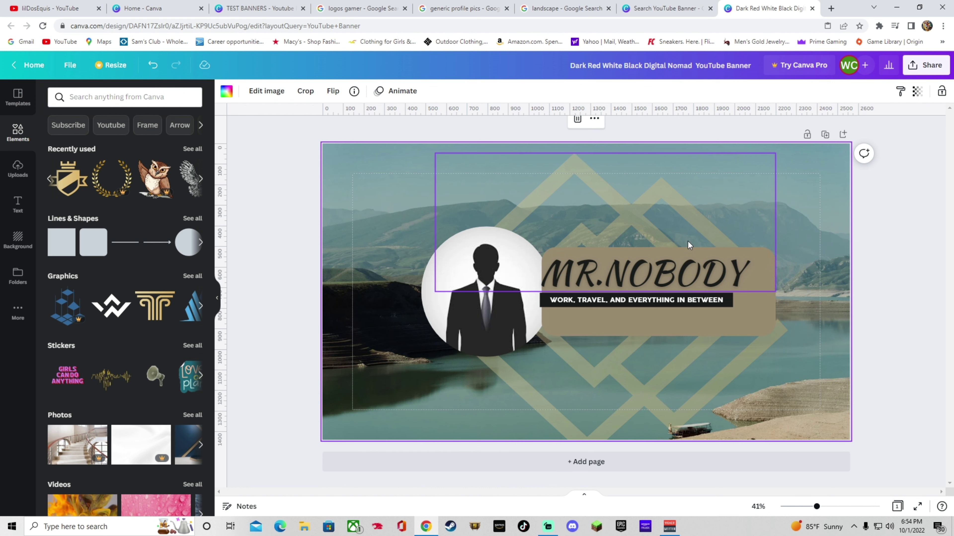
Add an arrow line from Lines & Shapes and place it beneath the tan name box
click(915, 236)
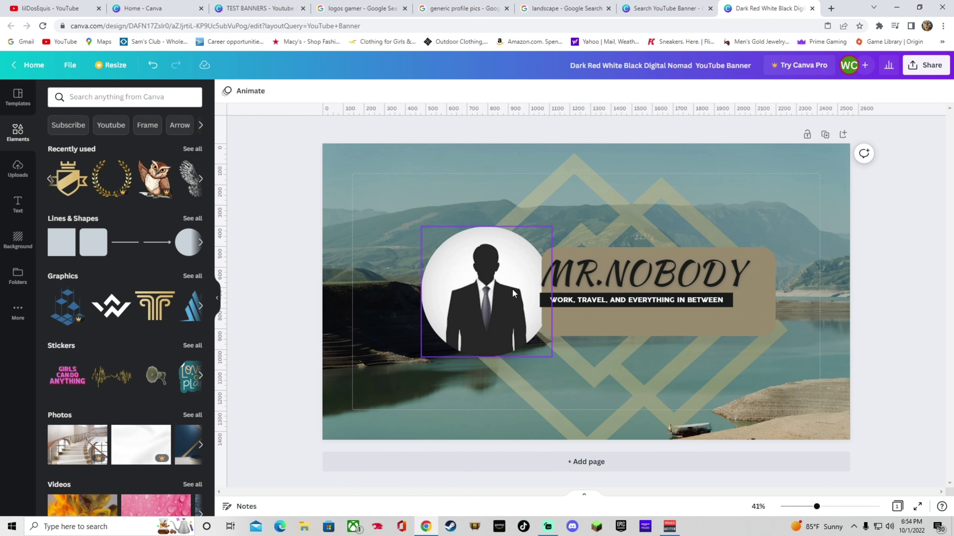
click(159, 243)
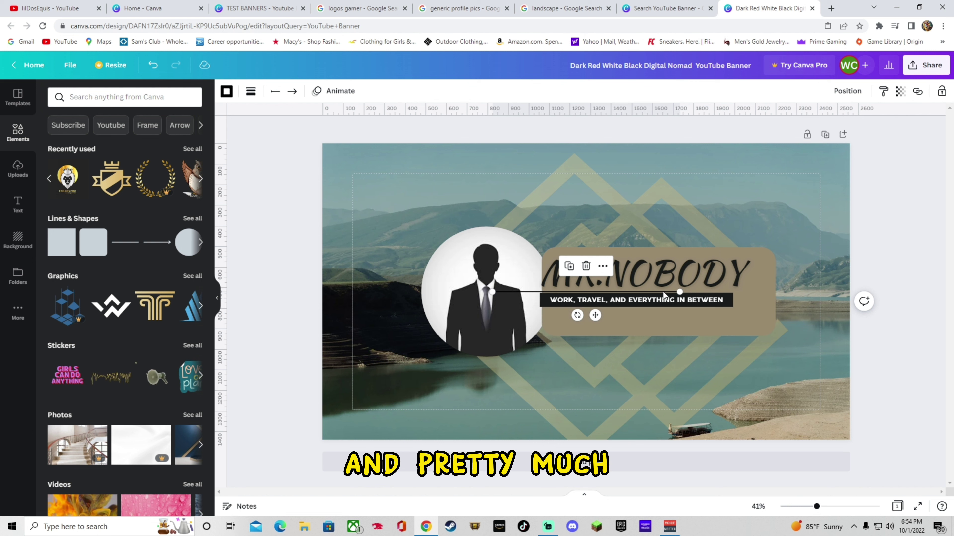
drag(663, 294, 757, 365)
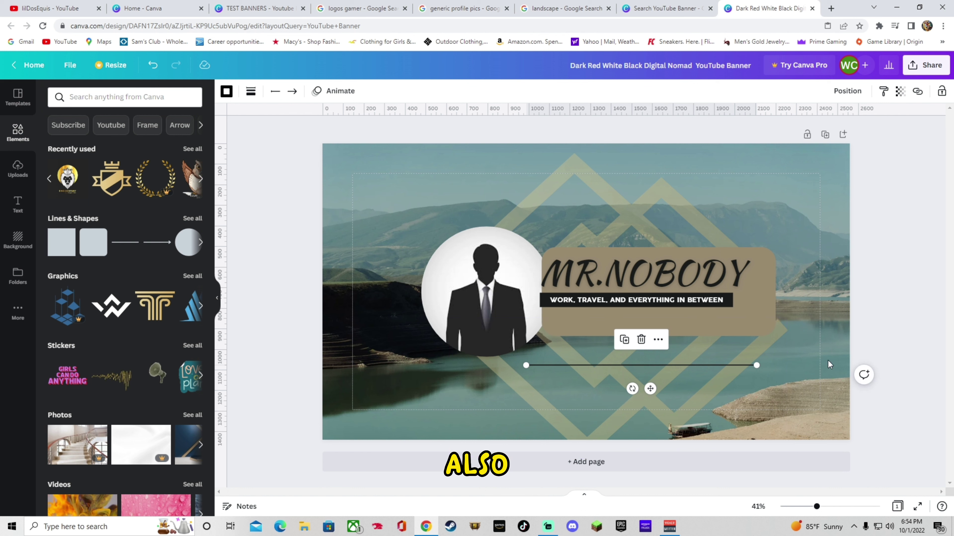
click(873, 340)
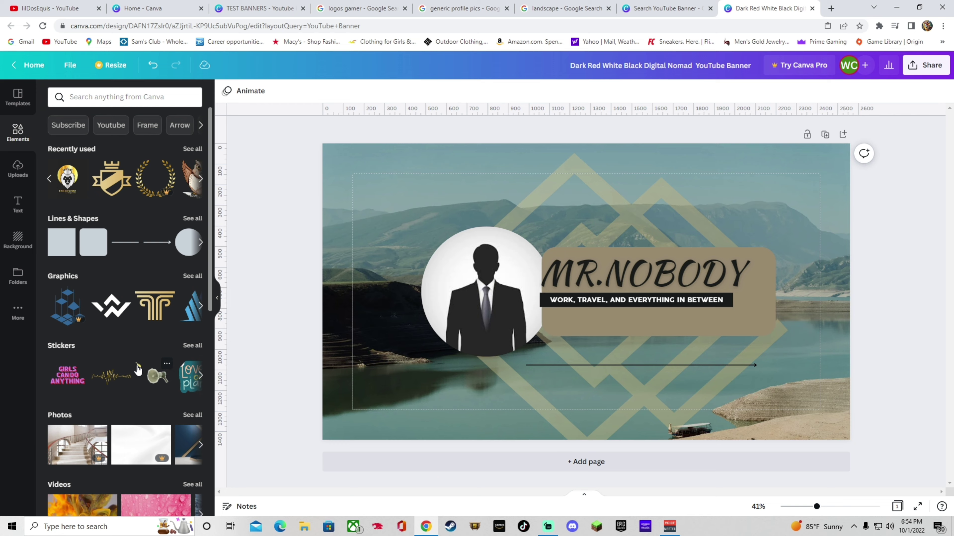
scroll(144, 354, down, 5)
scroll(160, 352, up, 5)
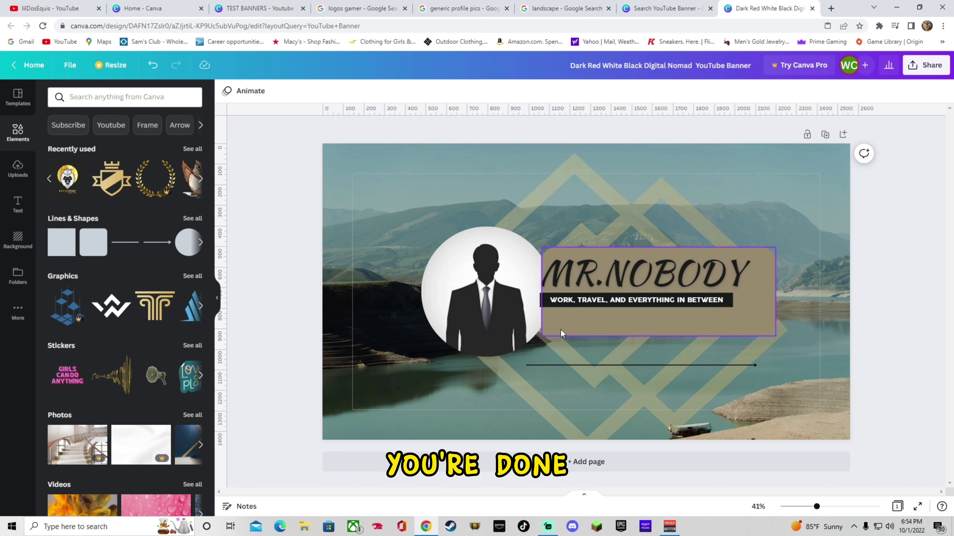
Open the Share this design panel for the finished MR.NOBODY banner
click(933, 70)
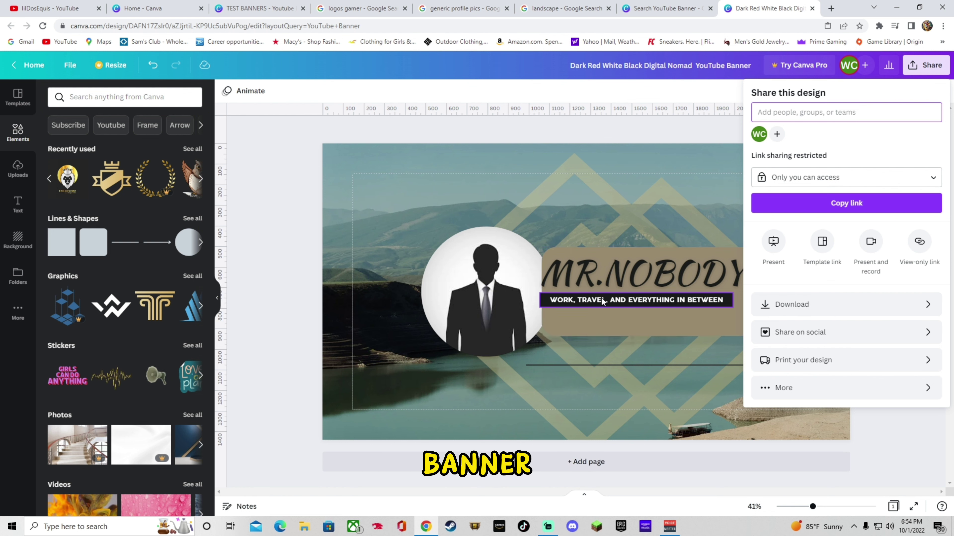
Check YouTube Studio's Banner image CHANGE picker without uploading, then close Canva's Share panel
click(66, 6)
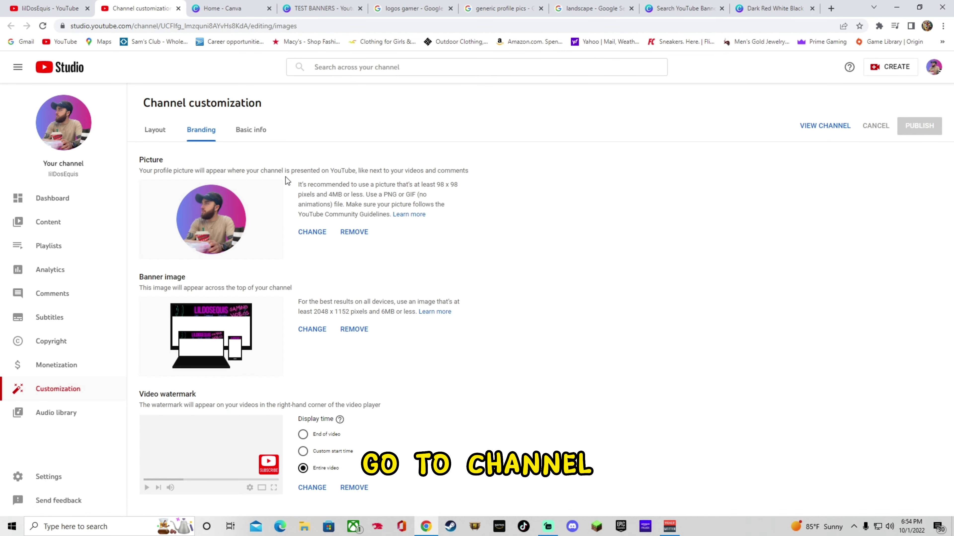
click(310, 329)
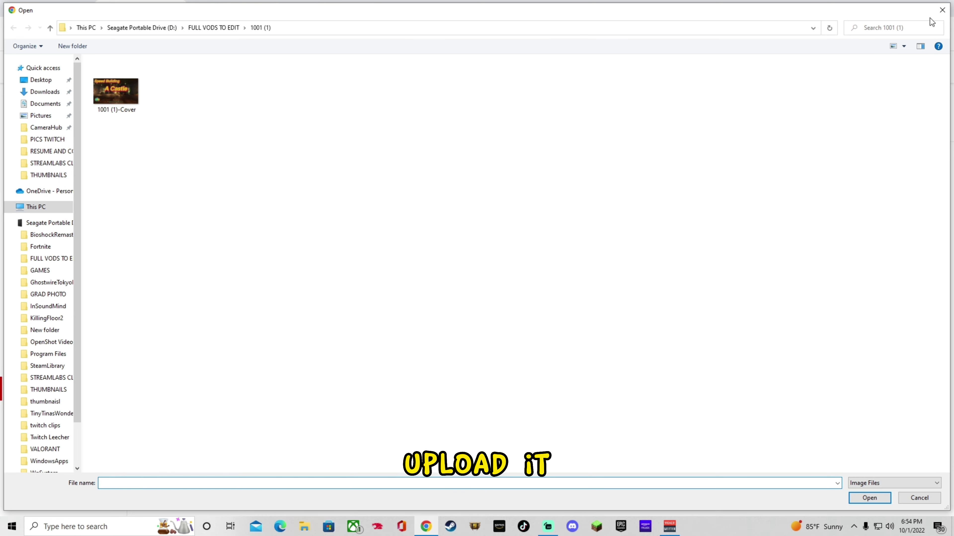
click(942, 10)
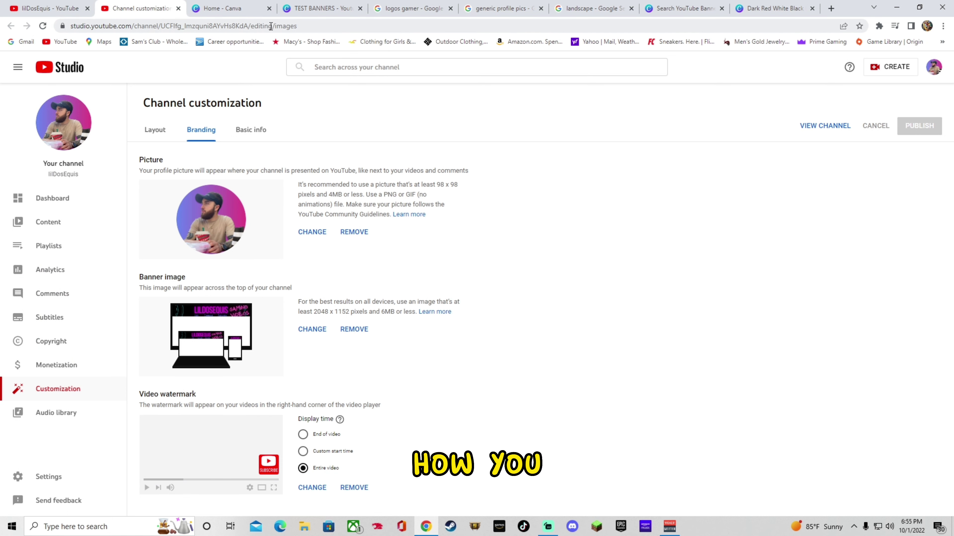
click(770, 8)
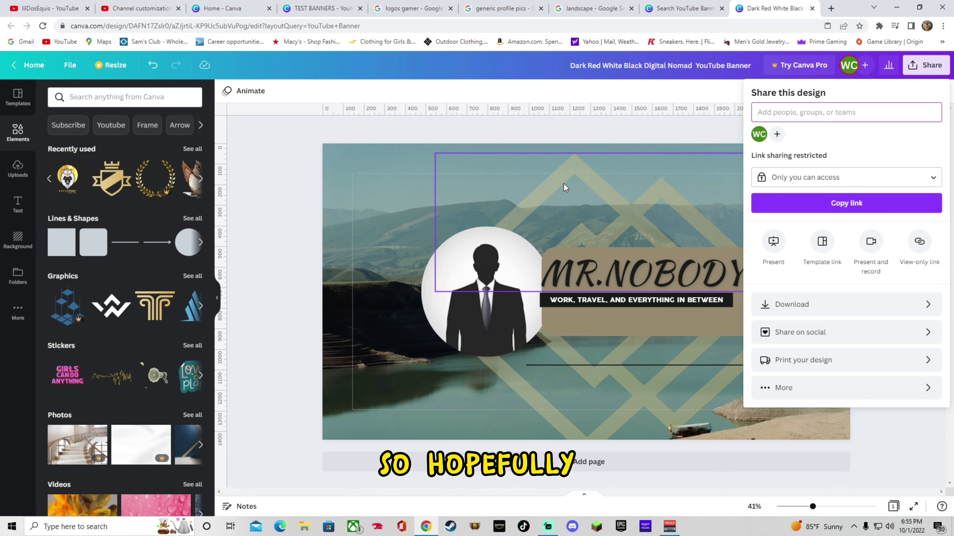
click(591, 131)
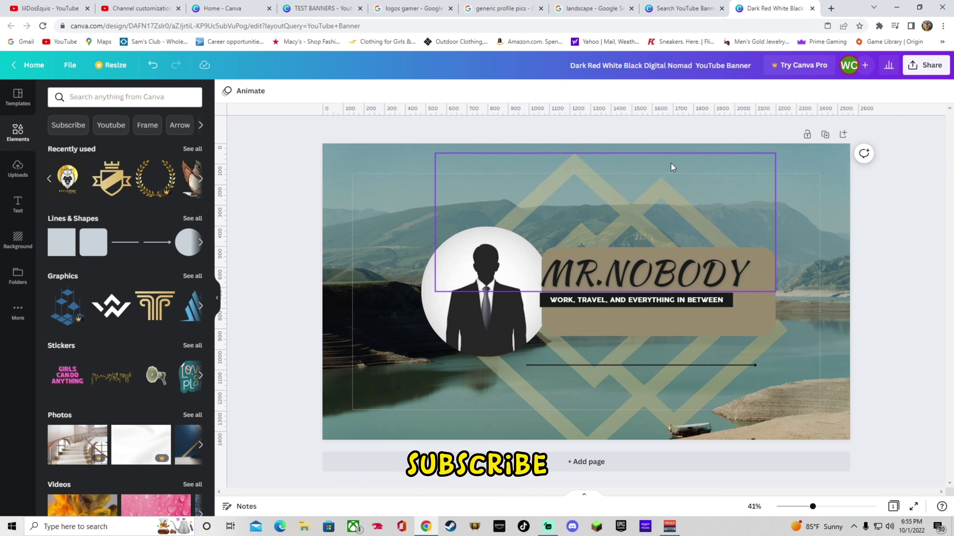